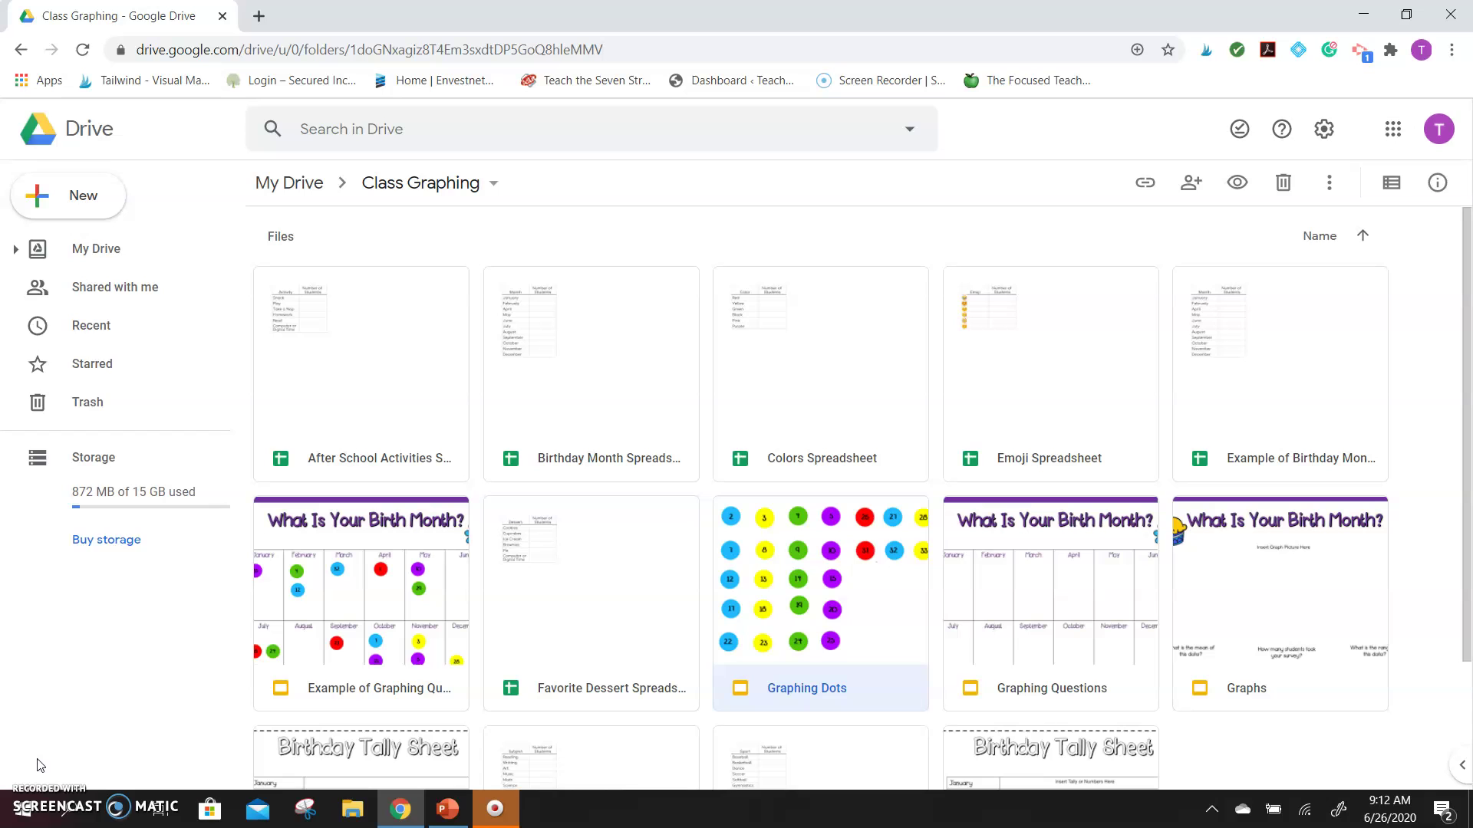
- Look at the Example of Graphing Questions presentation, and return to the Class Graphing folder
{"action": "left_click", "coordinate": [357, 616]}
{"action": "double_click", "coordinate": [357, 616]}
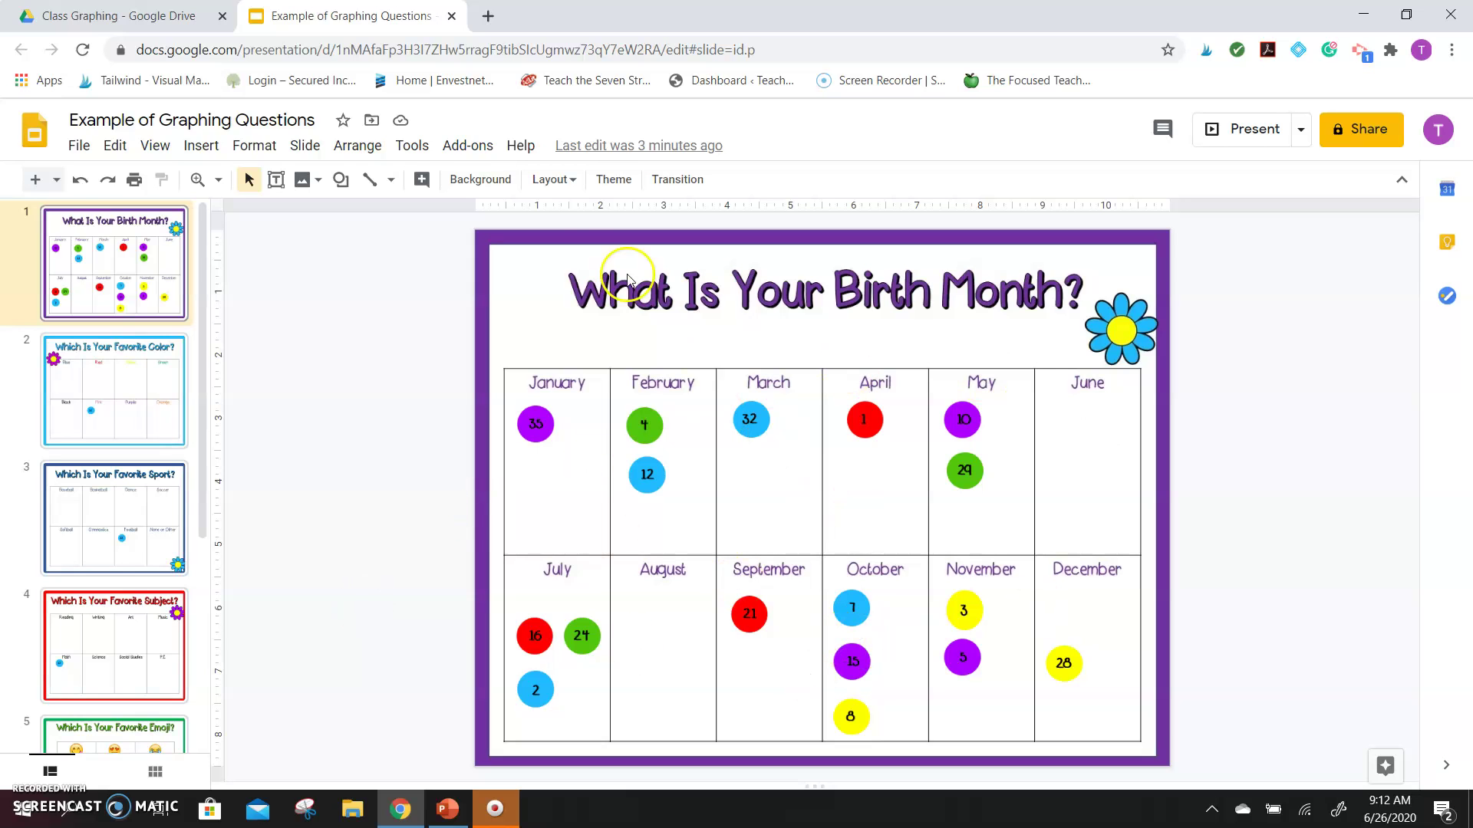
{"action": "left_click", "coordinate": [123, 16]}
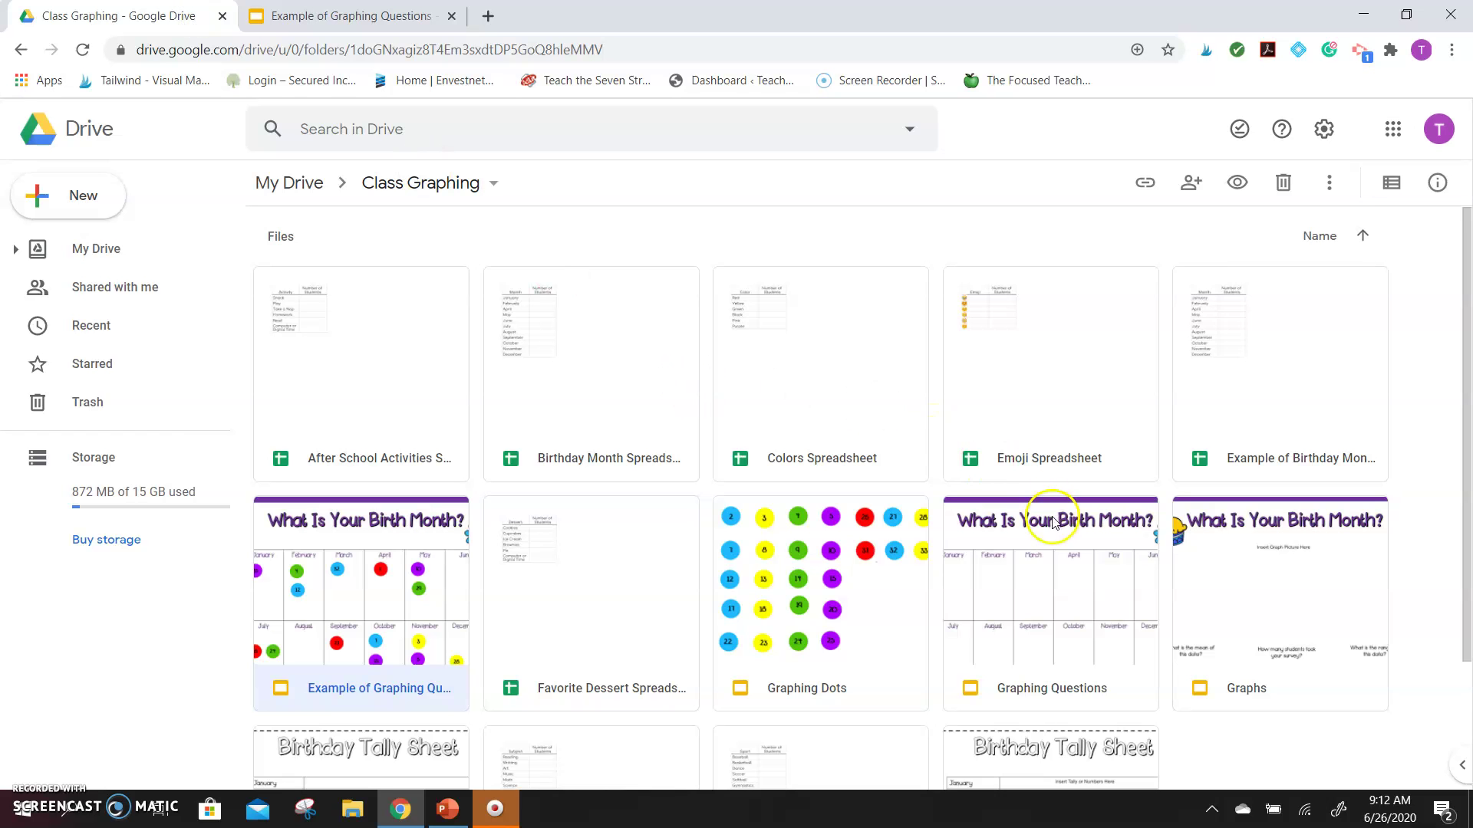
- View the Tally Sheets presentation from the Class Graphing folder and close it
{"action": "scroll", "coordinate": [1148, 759], "scroll_direction": "down", "scroll_amount": 2}
{"action": "double_click", "coordinate": [1148, 765]}
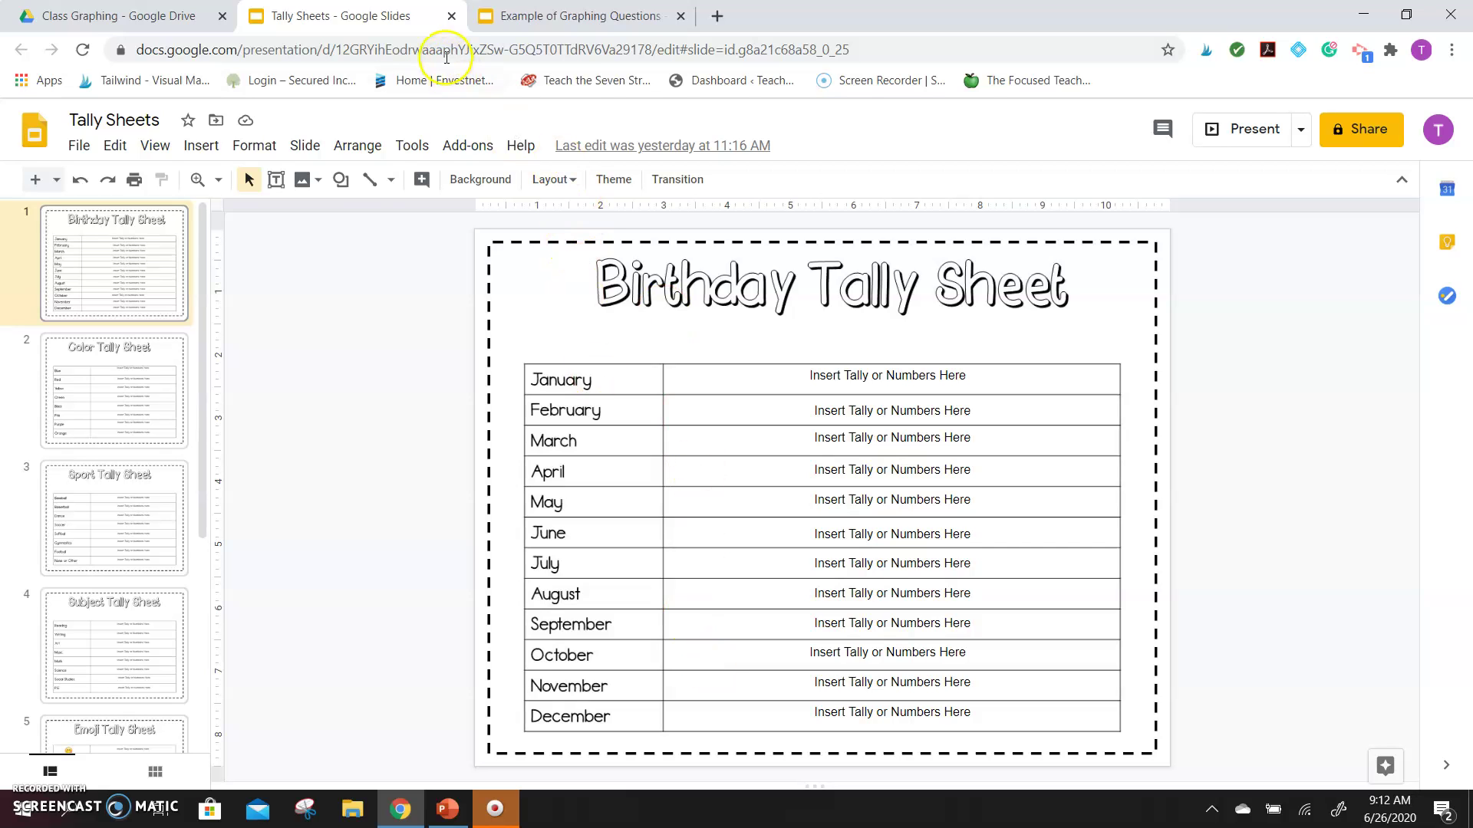
{"action": "left_click", "coordinate": [451, 16]}
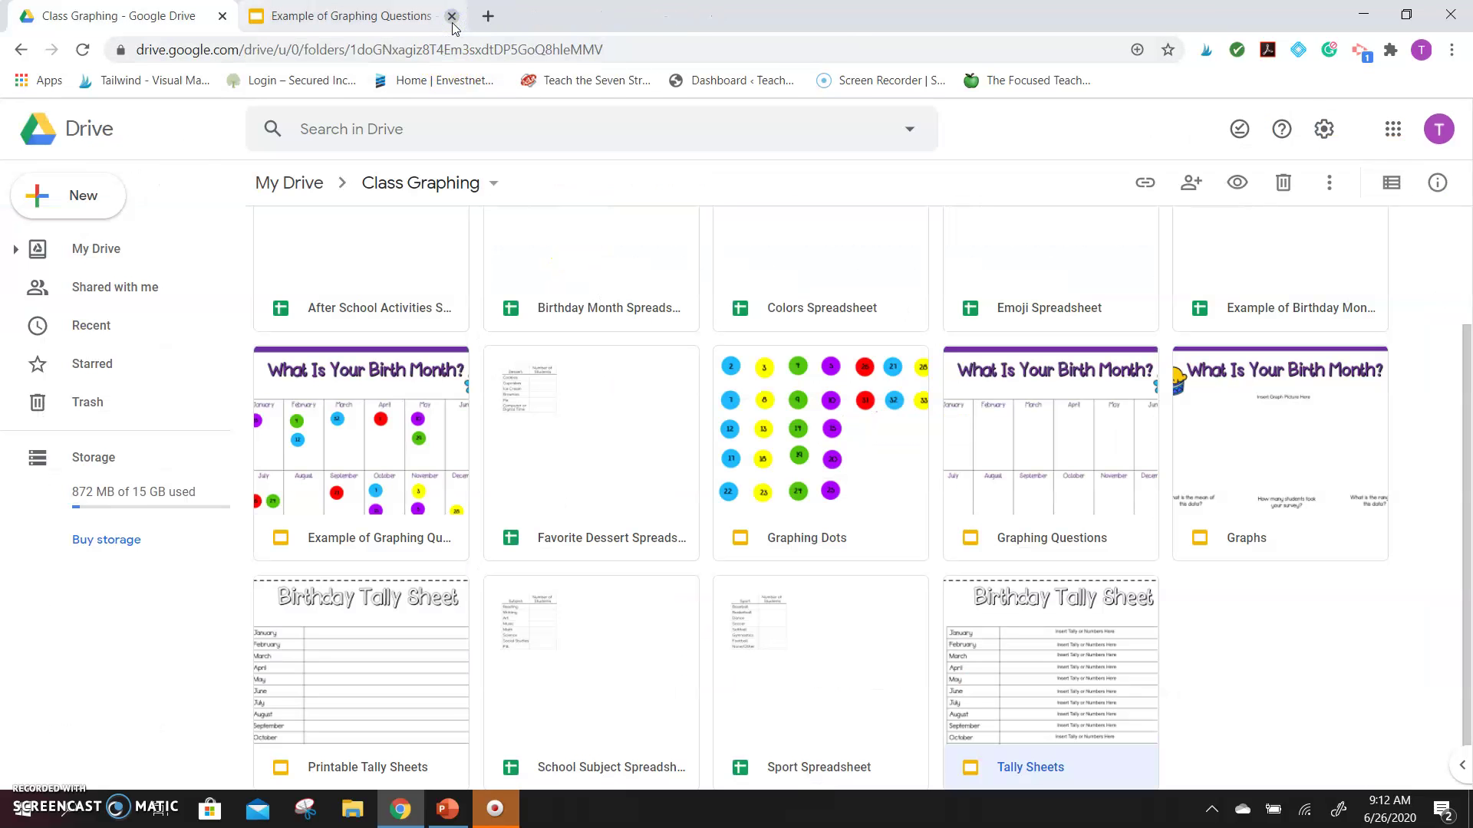
- Open Example of Birthday Month Spreadsheet and enter student numbers 3, 9, 12 and 16 in cells B2 to B5
{"action": "left_click", "coordinate": [1253, 307]}
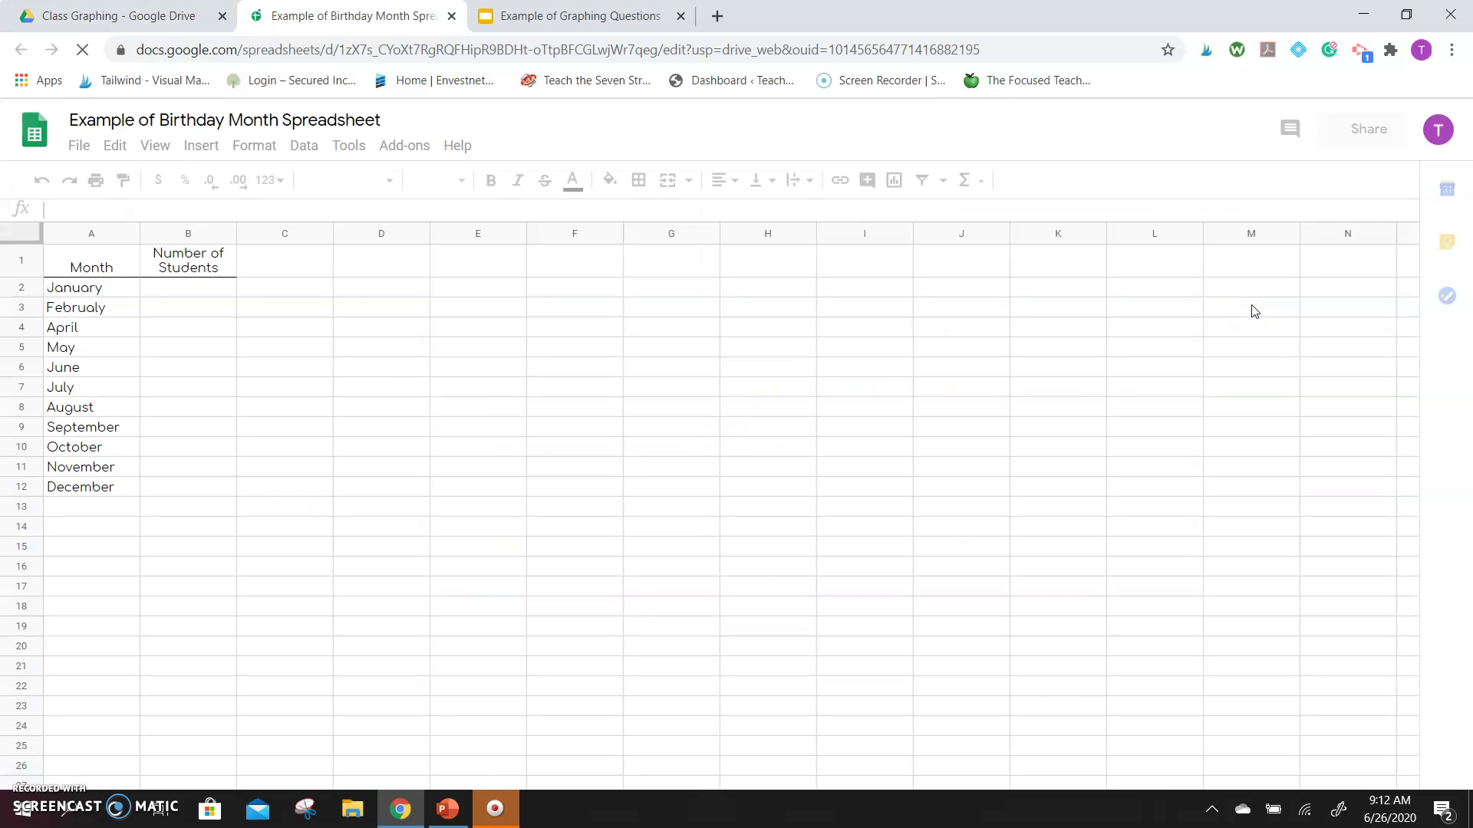
{"action": "left_click", "coordinate": [207, 292]}
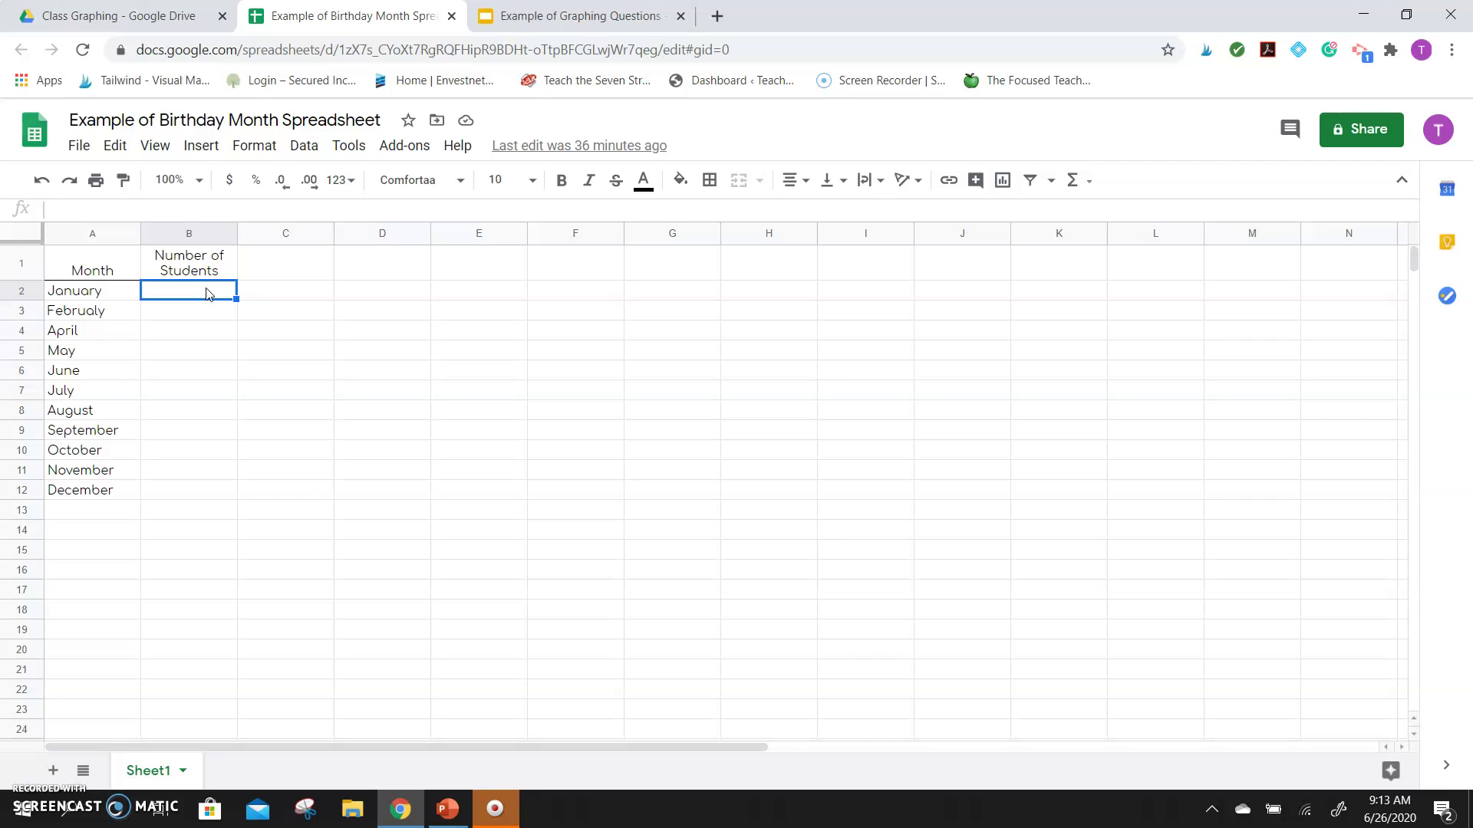
{"action": "type", "text": "3"}
{"action": "key", "text": "Return"}
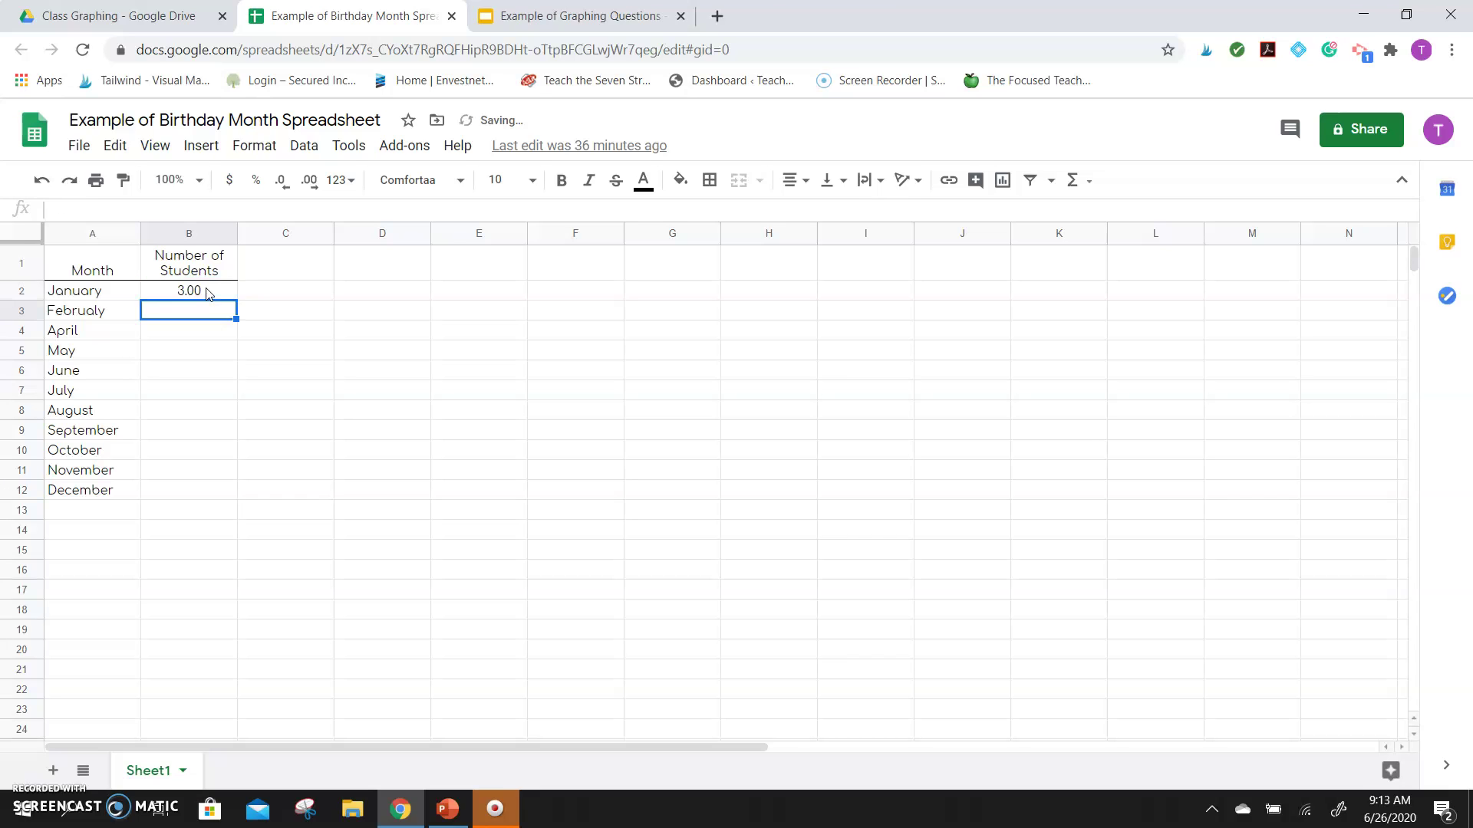
{"action": "type", "text": "9"}
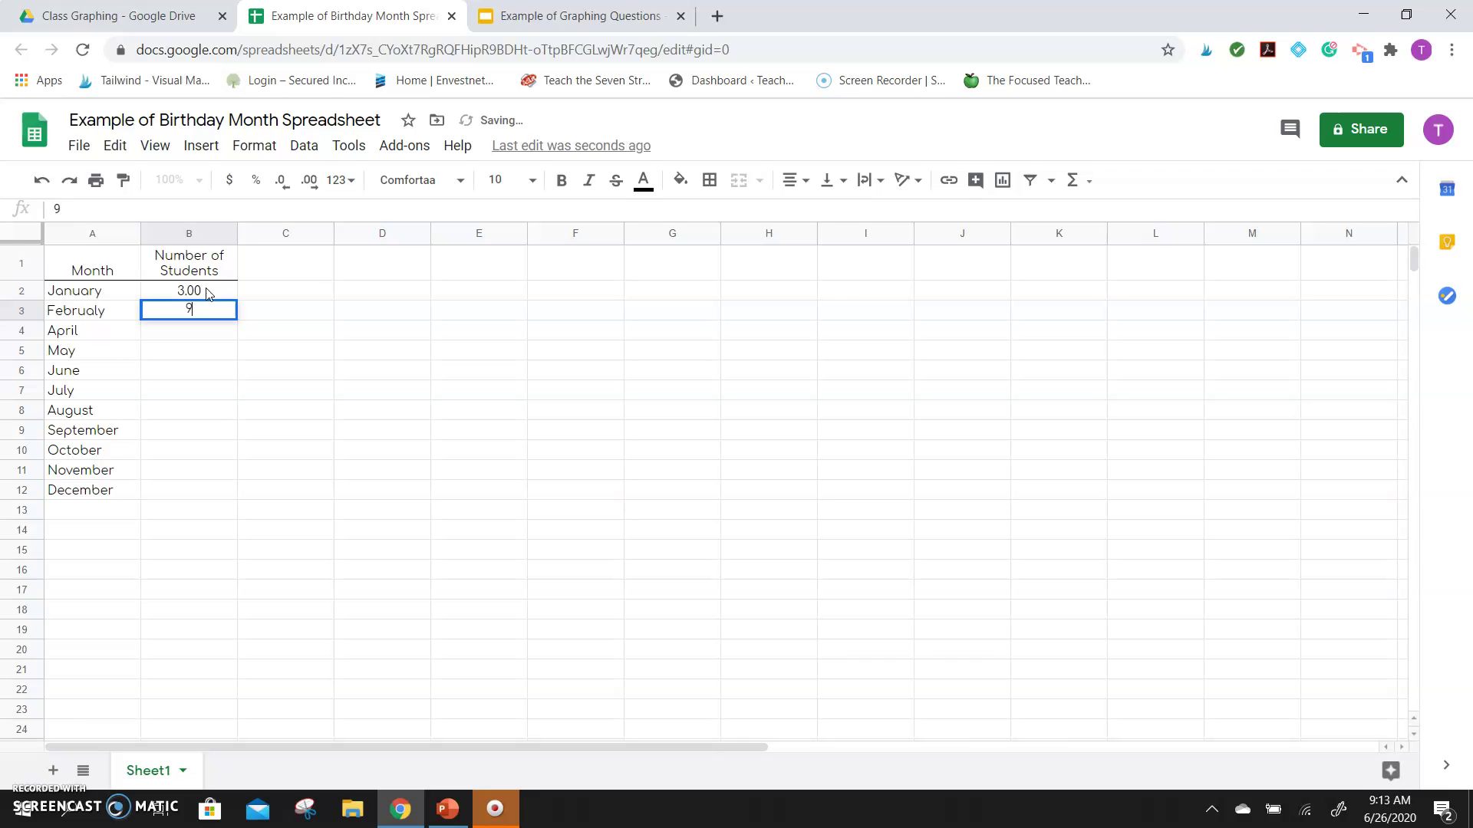
{"action": "key", "text": "Return"}
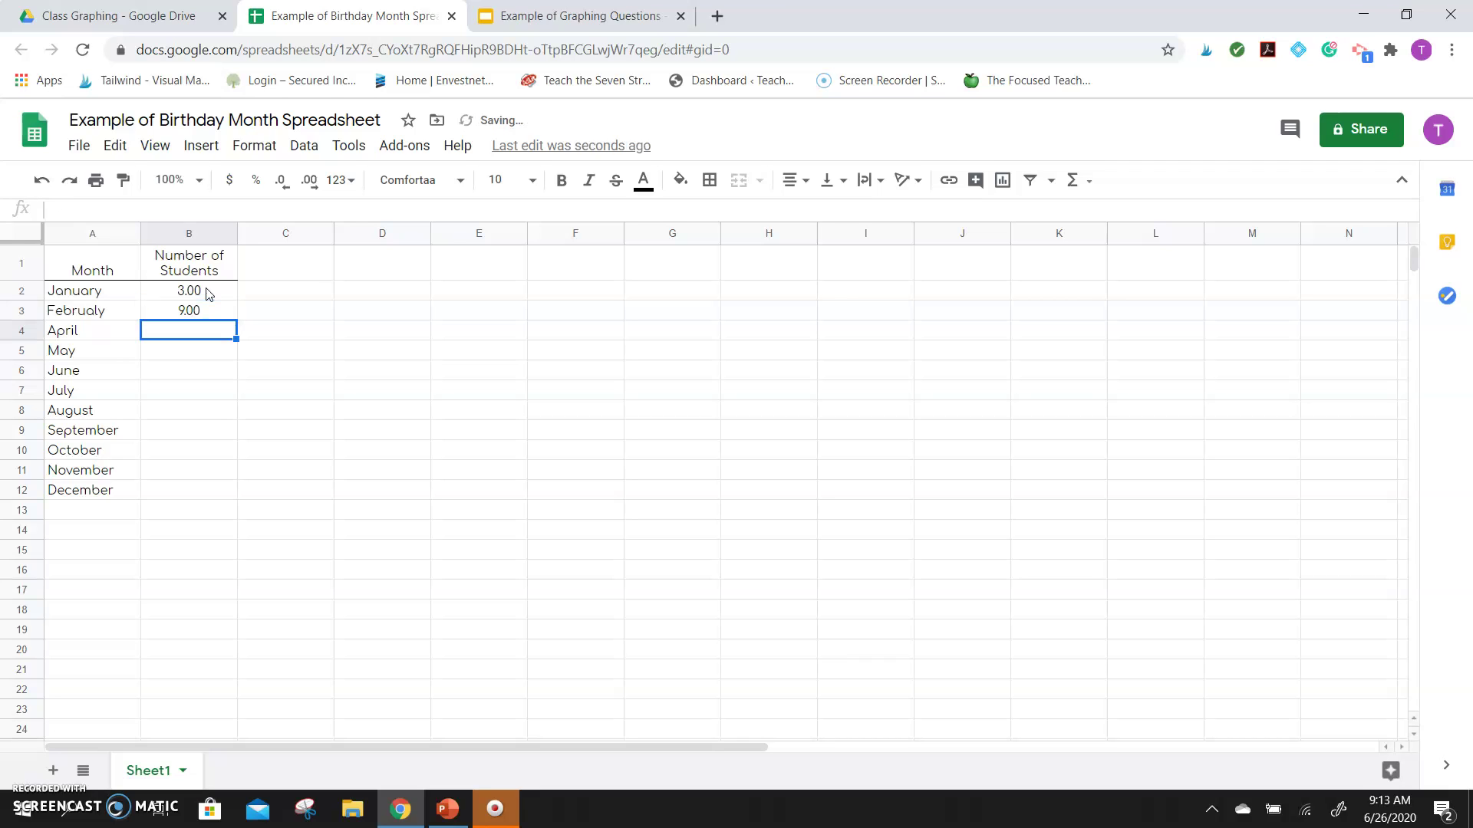
{"action": "type", "text": "12"}
{"action": "key", "text": "Return"}
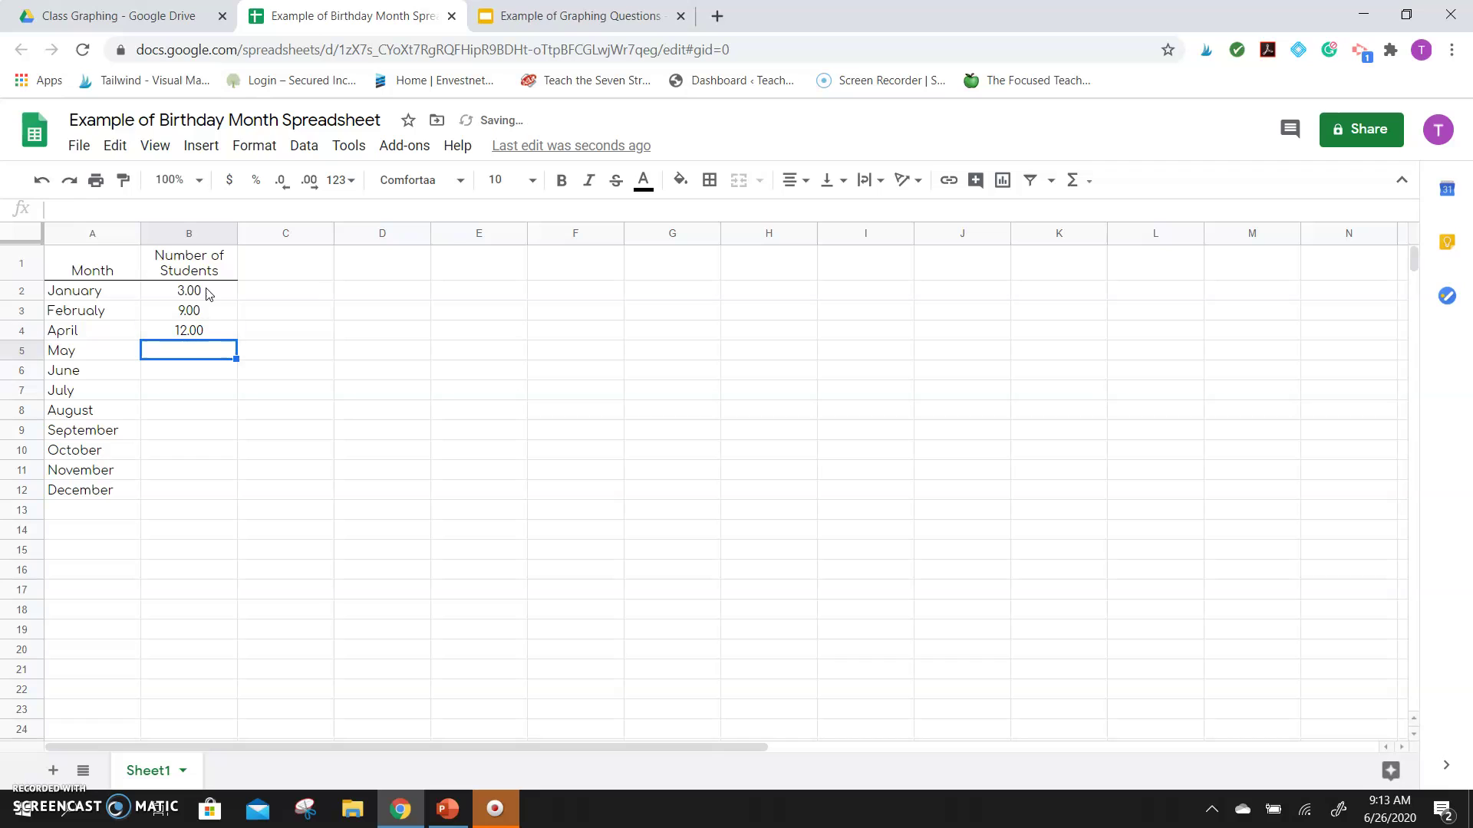
{"action": "type", "text": "16"}
{"action": "key", "text": "Return"}
- Enter the student numbers for June to September: 0, 5, 1 and 10
{"action": "type", "text": "0"}
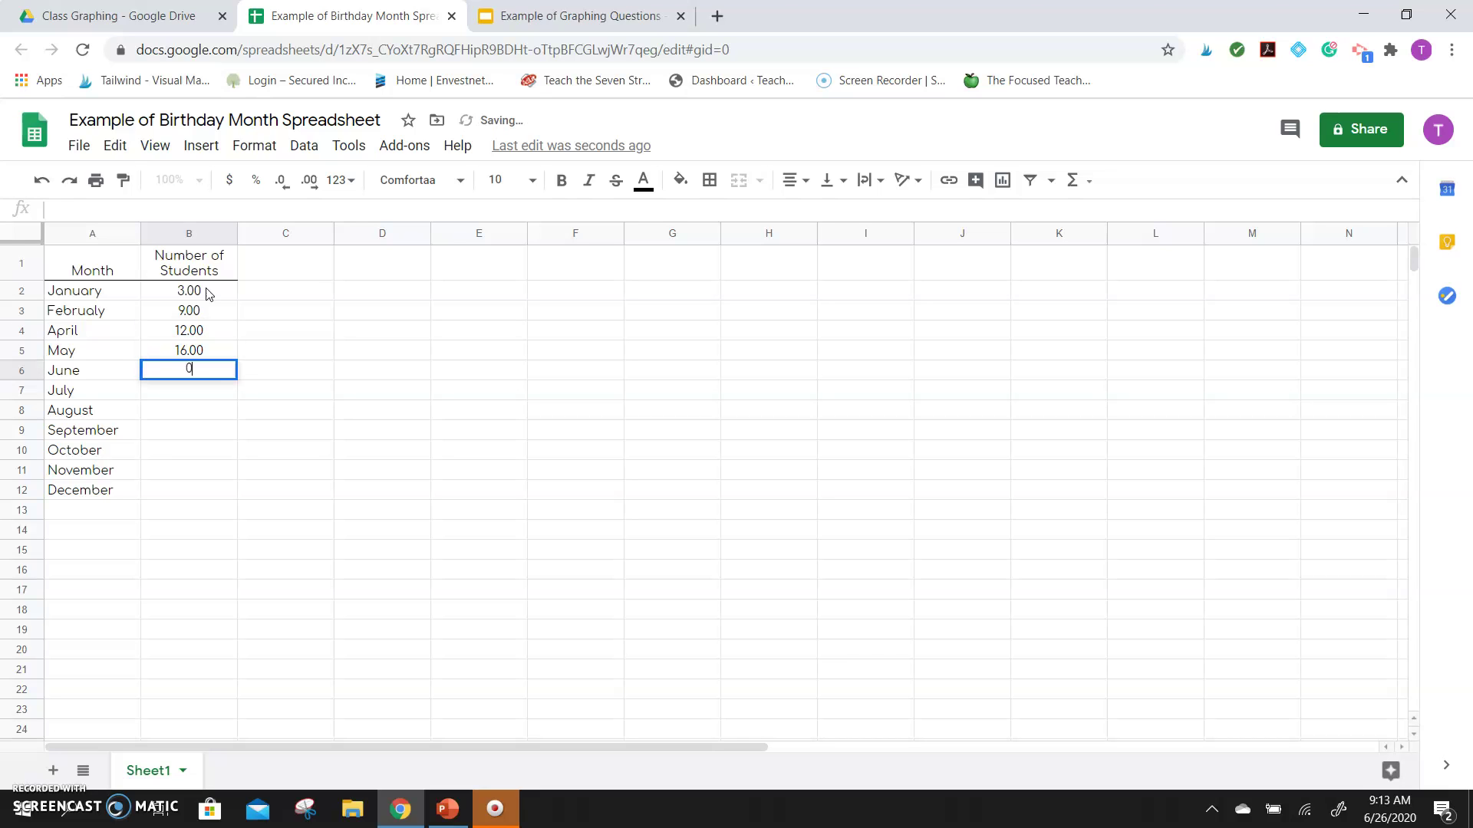
{"action": "key", "text": "Return"}
{"action": "type", "text": "5"}
{"action": "key", "text": "Return"}
{"action": "type", "text": "1"}
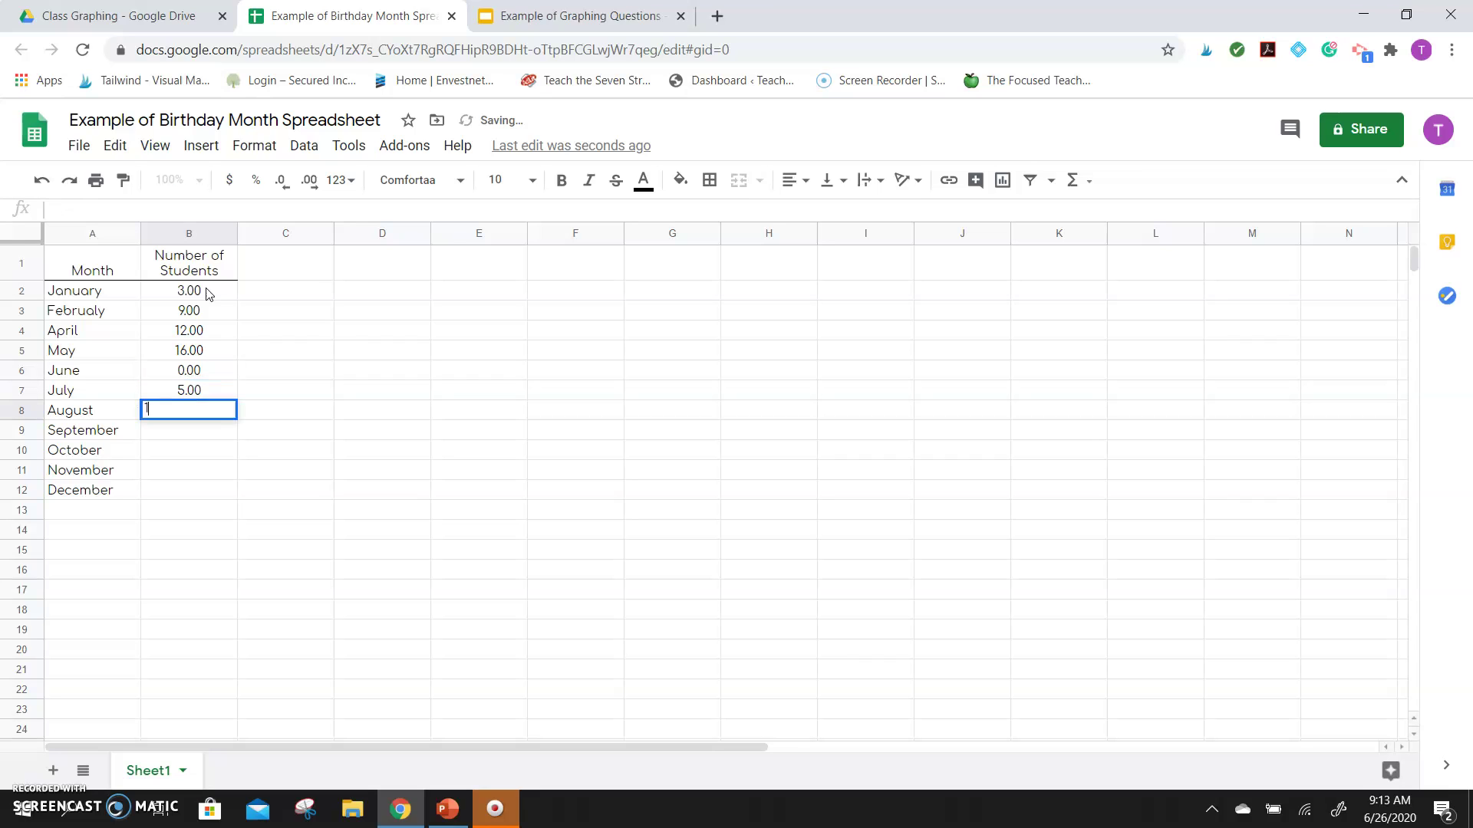
{"action": "key", "text": "Return"}
{"action": "type", "text": "10"}
{"action": "key", "text": "Return"}
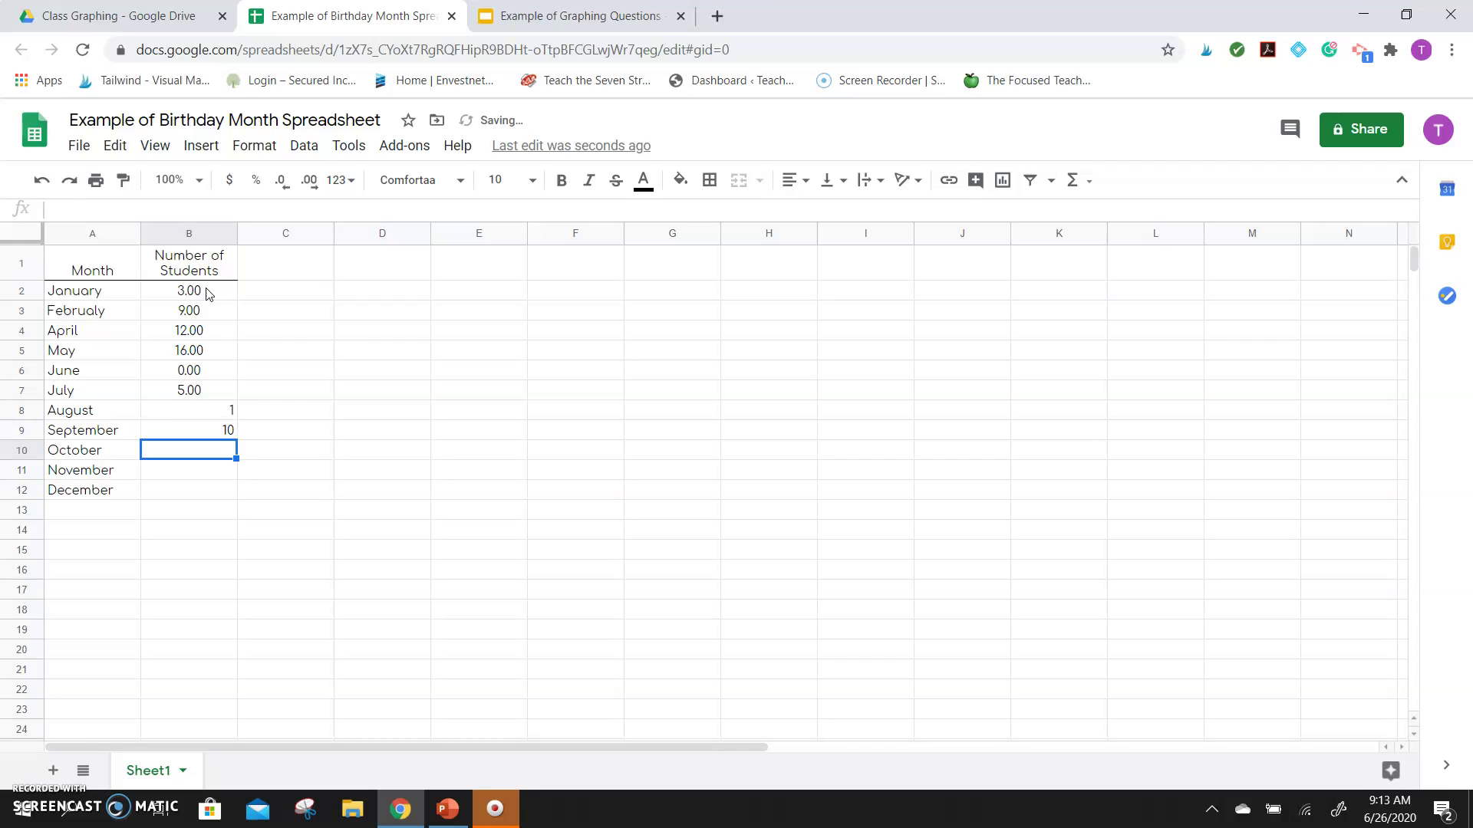
- Enter the student numbers 4 for October, 9 for November and 3 for December
{"action": "type", "text": "4"}
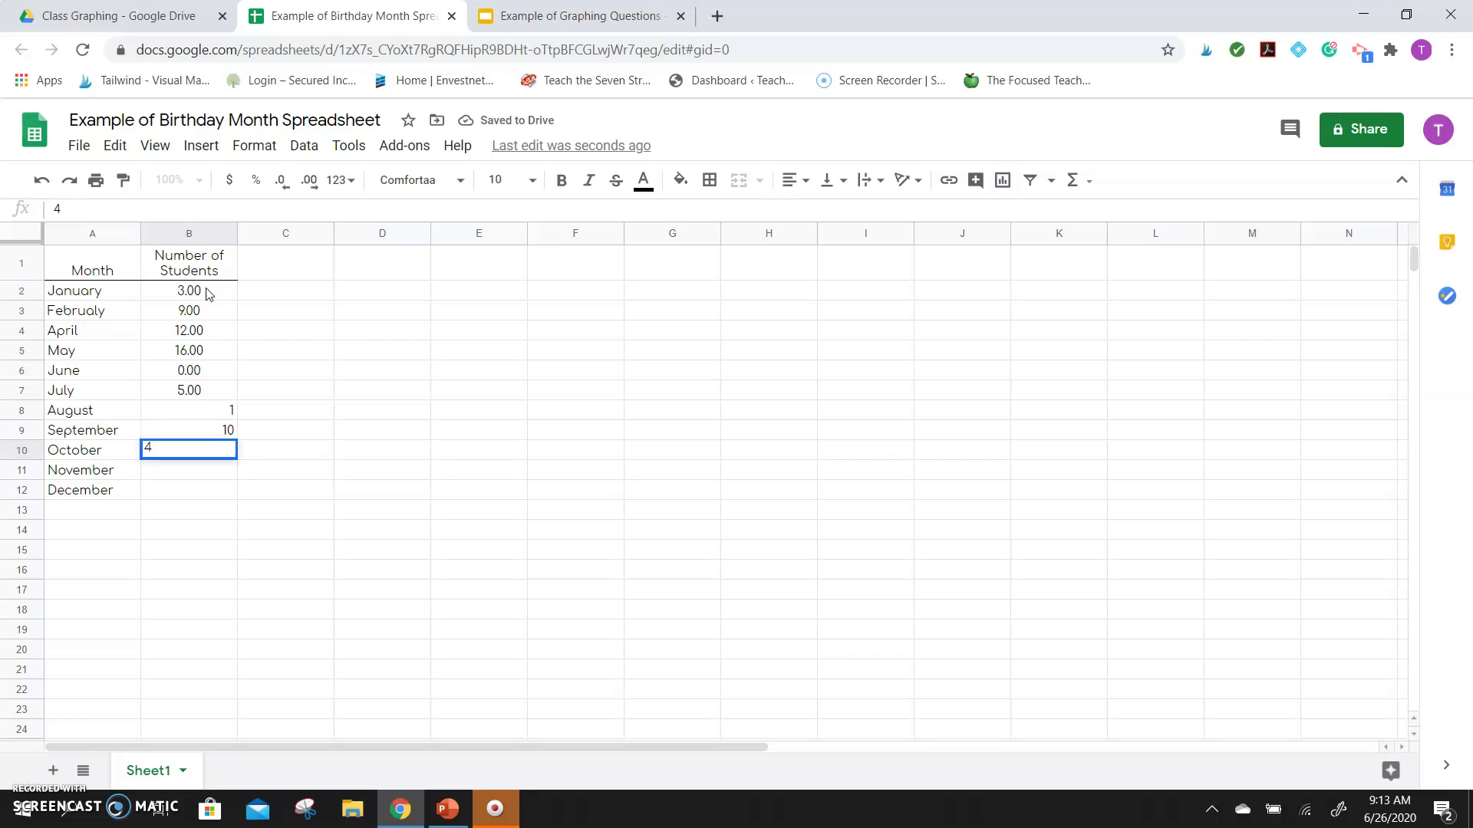
{"action": "key", "text": "Return"}
{"action": "type", "text": "9"}
{"action": "key", "text": "Return"}
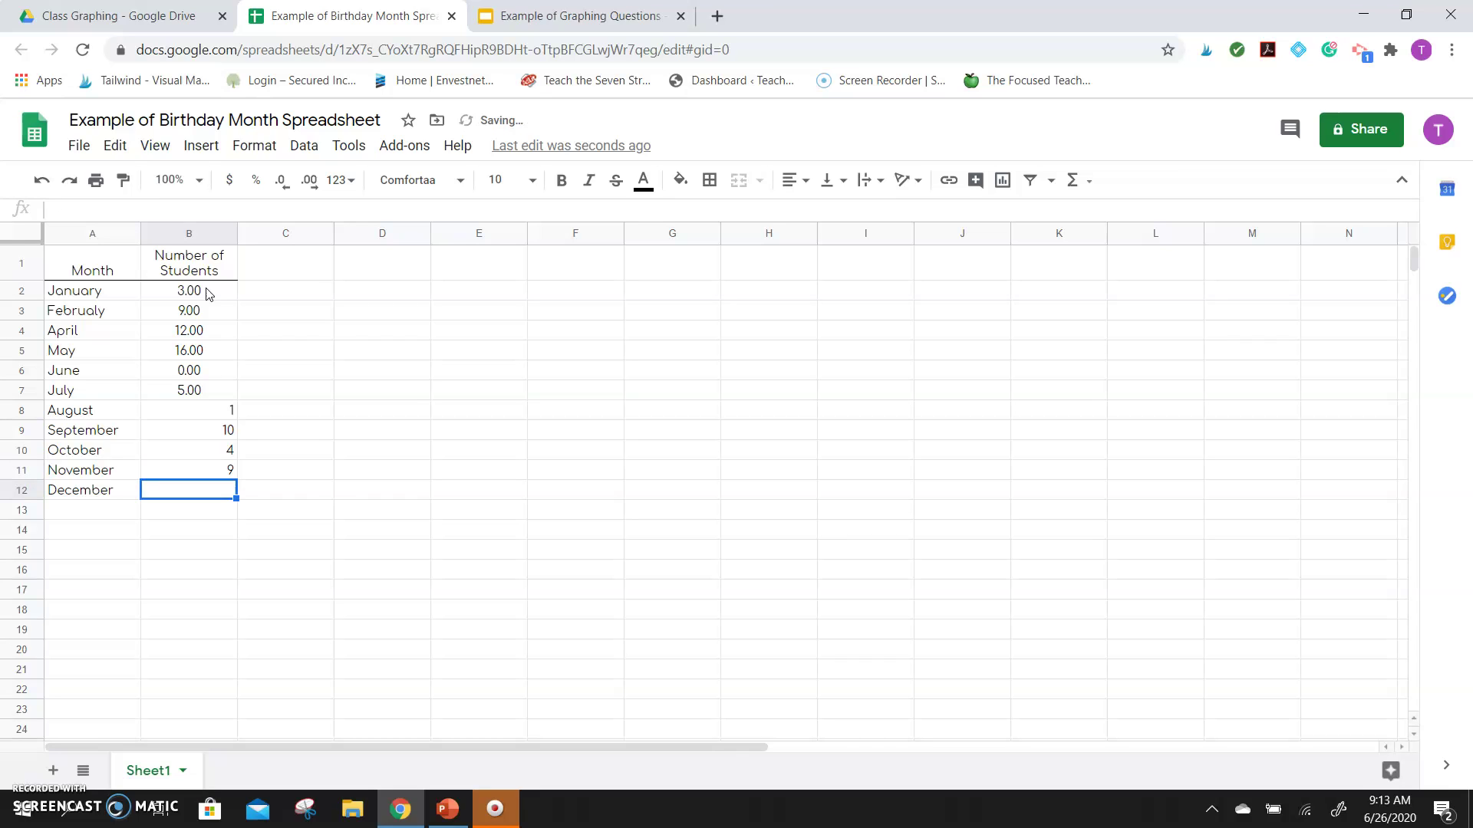
{"action": "type", "text": "3"}
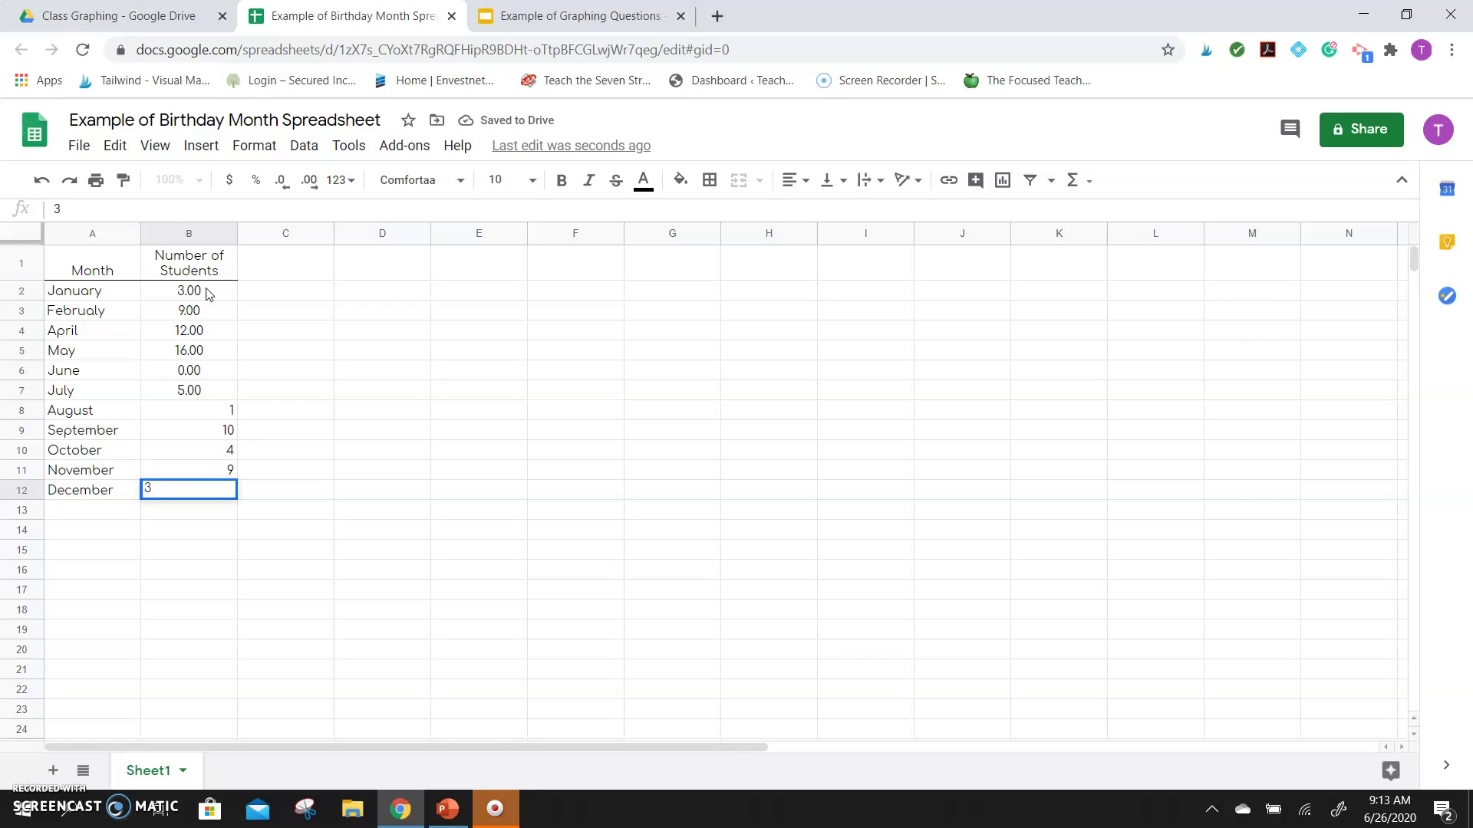
{"action": "left_click", "coordinate": [207, 295]}
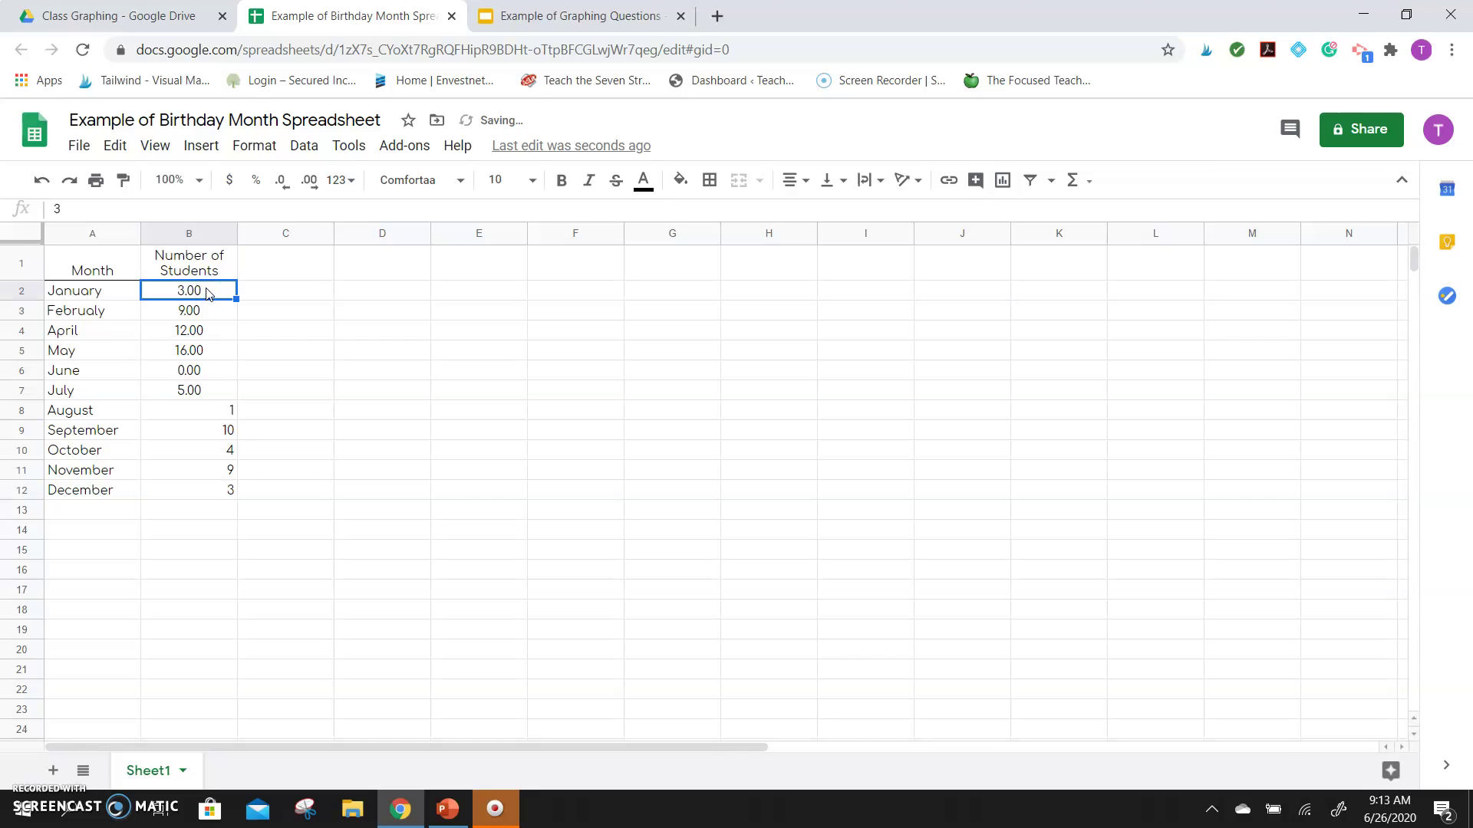
- Set the student numbers in B2:B12 to Automatic number format and centre them horizontally
{"action": "left_click_drag", "start_coordinate": [208, 295], "coordinate": [213, 491]}
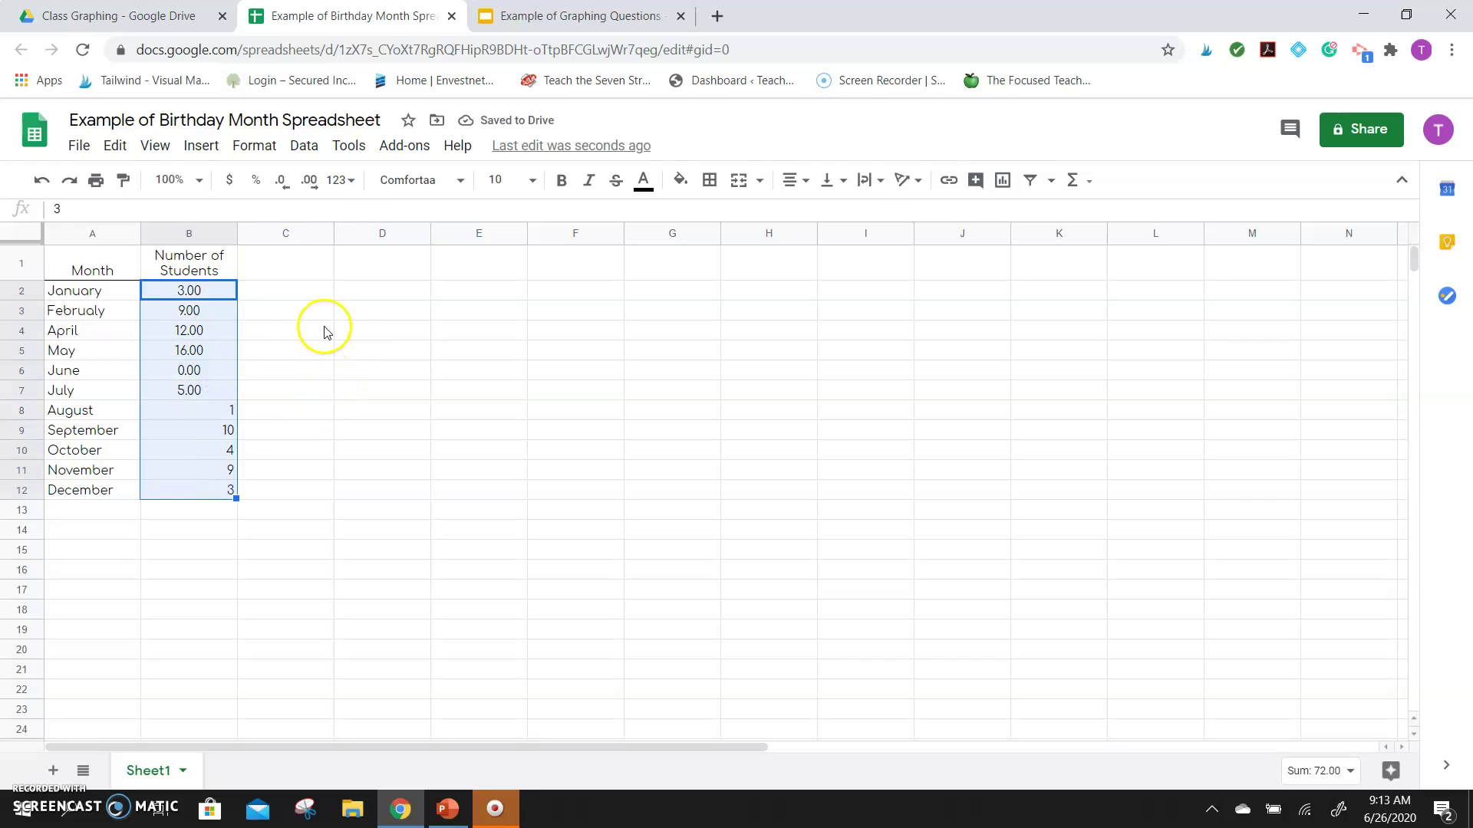
{"action": "left_click", "coordinate": [354, 186]}
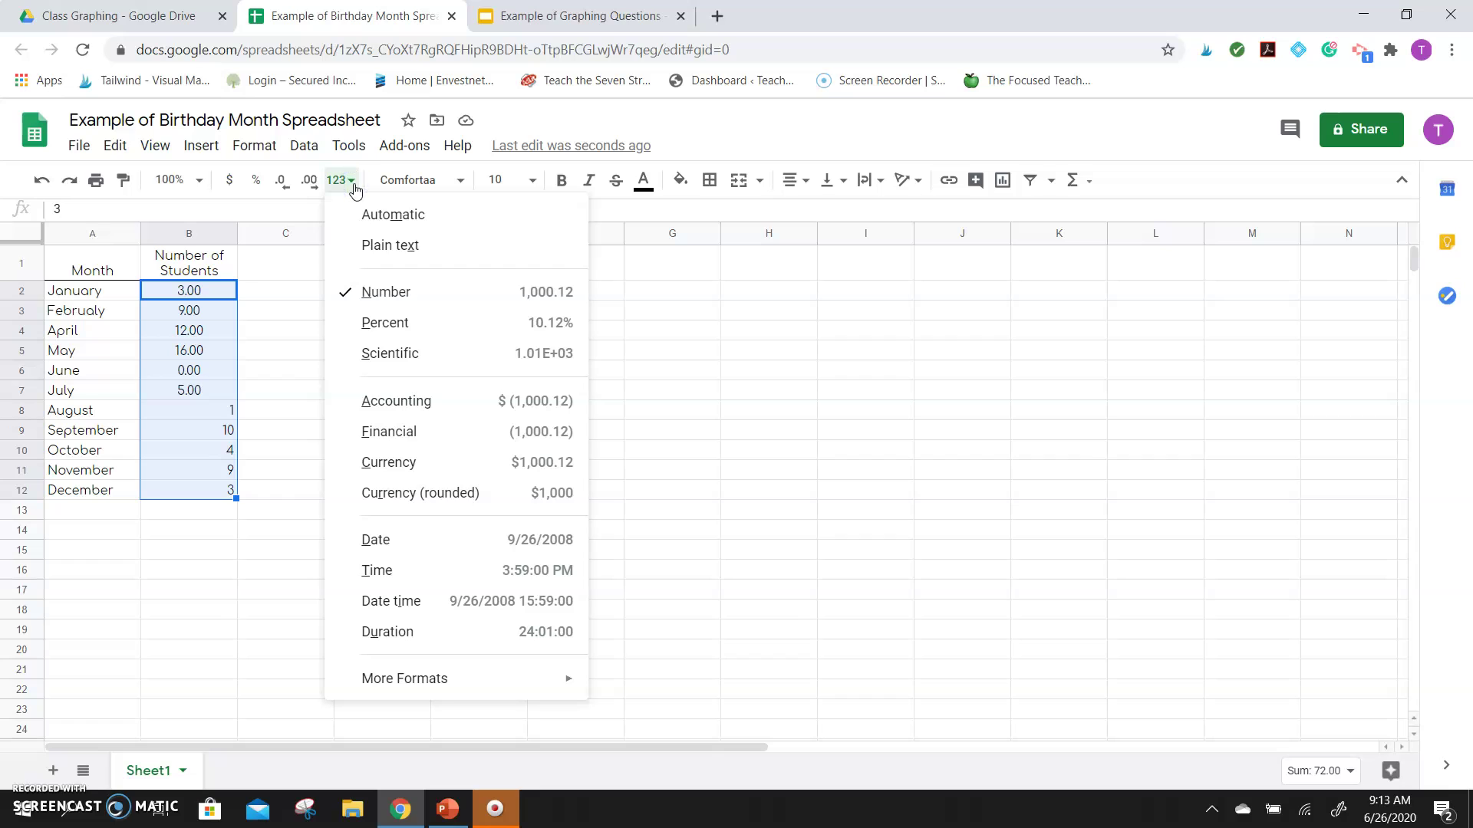
{"action": "left_click", "coordinate": [360, 216]}
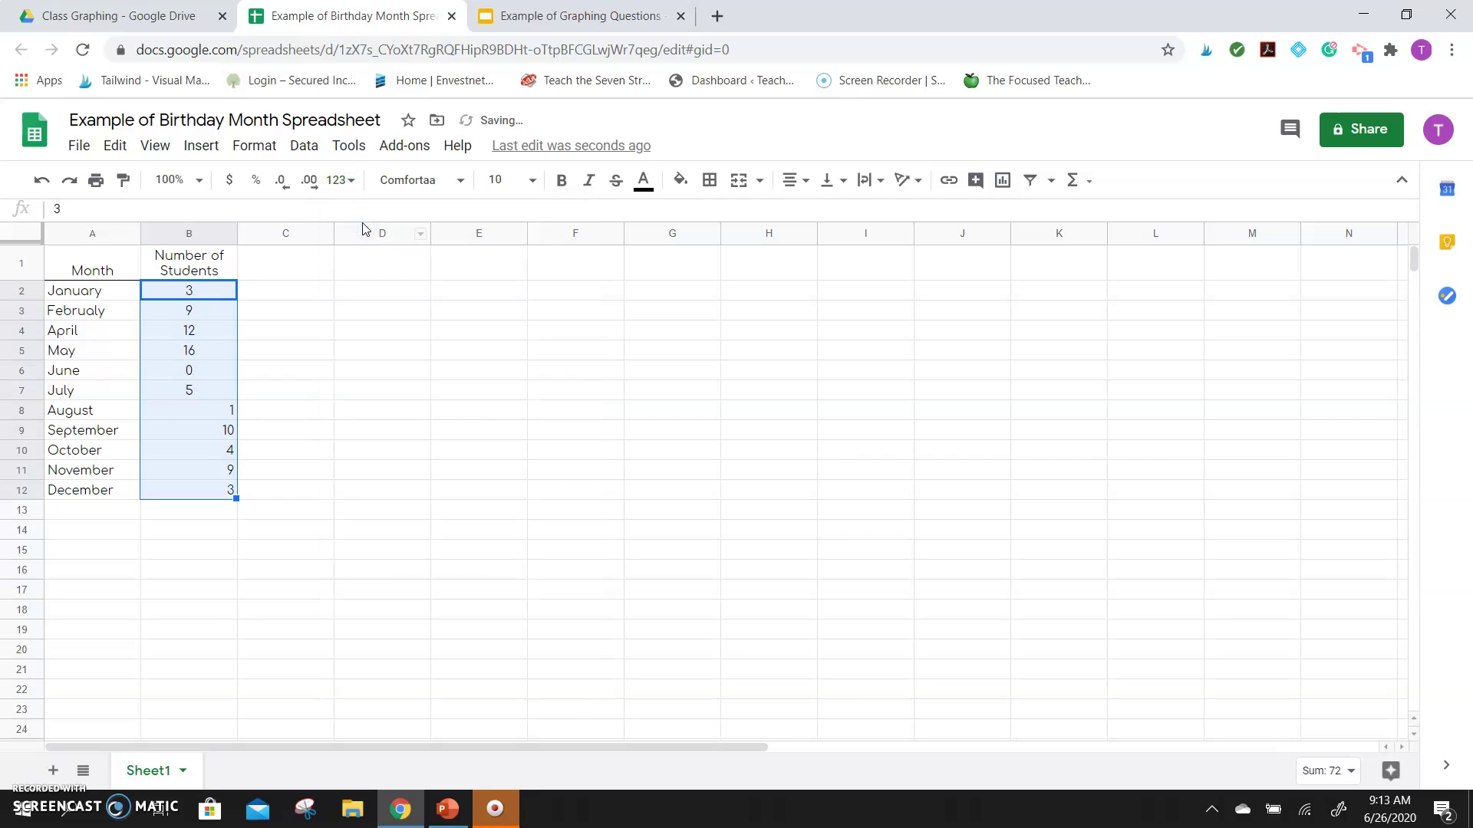
{"action": "left_click", "coordinate": [807, 183]}
{"action": "left_click", "coordinate": [816, 213]}
{"action": "left_click", "coordinate": [730, 371]}
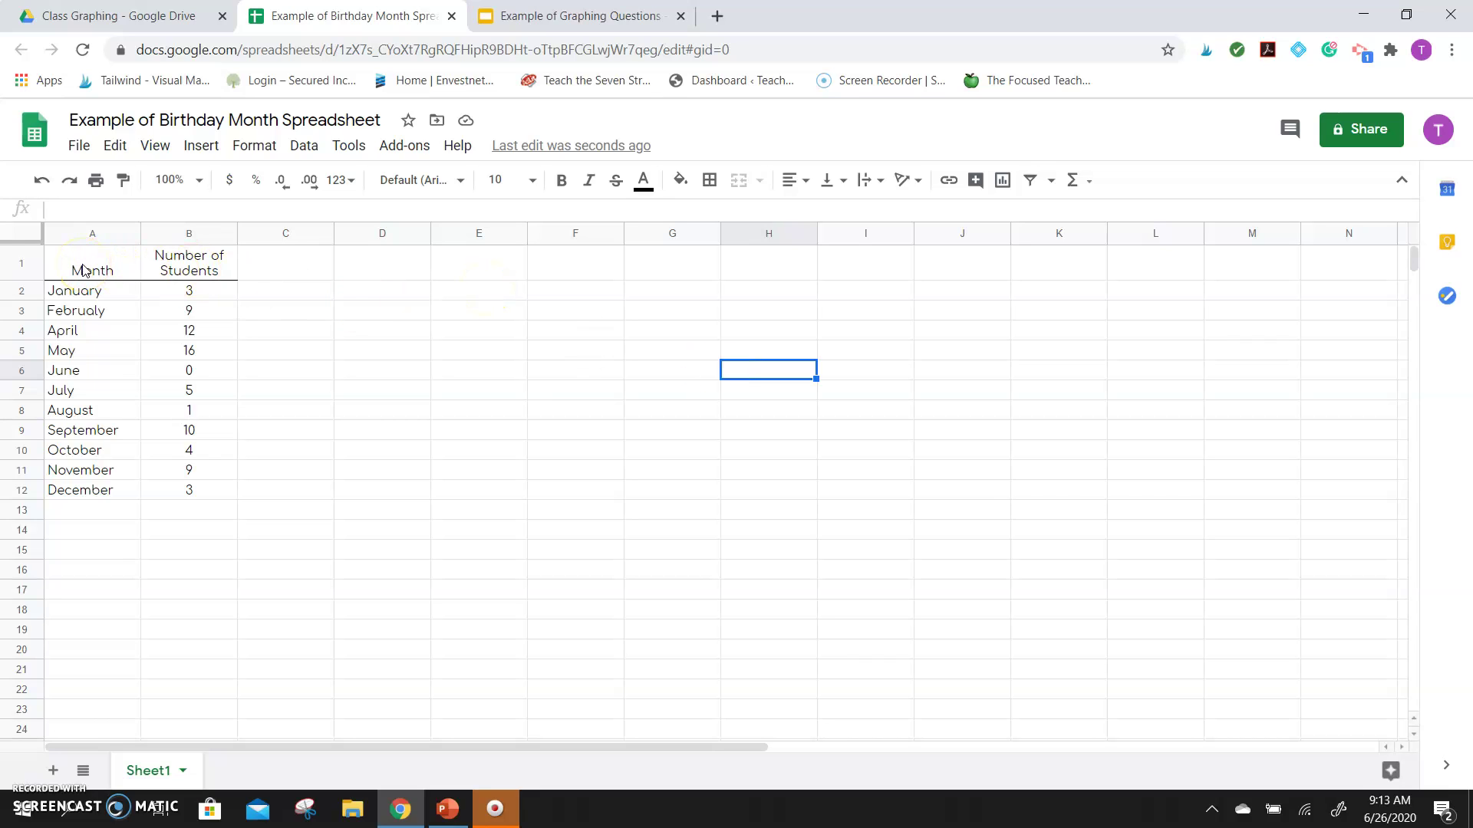
- Insert a chart from the Month and Number of Students data in A1:B12 as a basic column chart
{"action": "left_click_drag", "start_coordinate": [85, 270], "coordinate": [189, 491]}
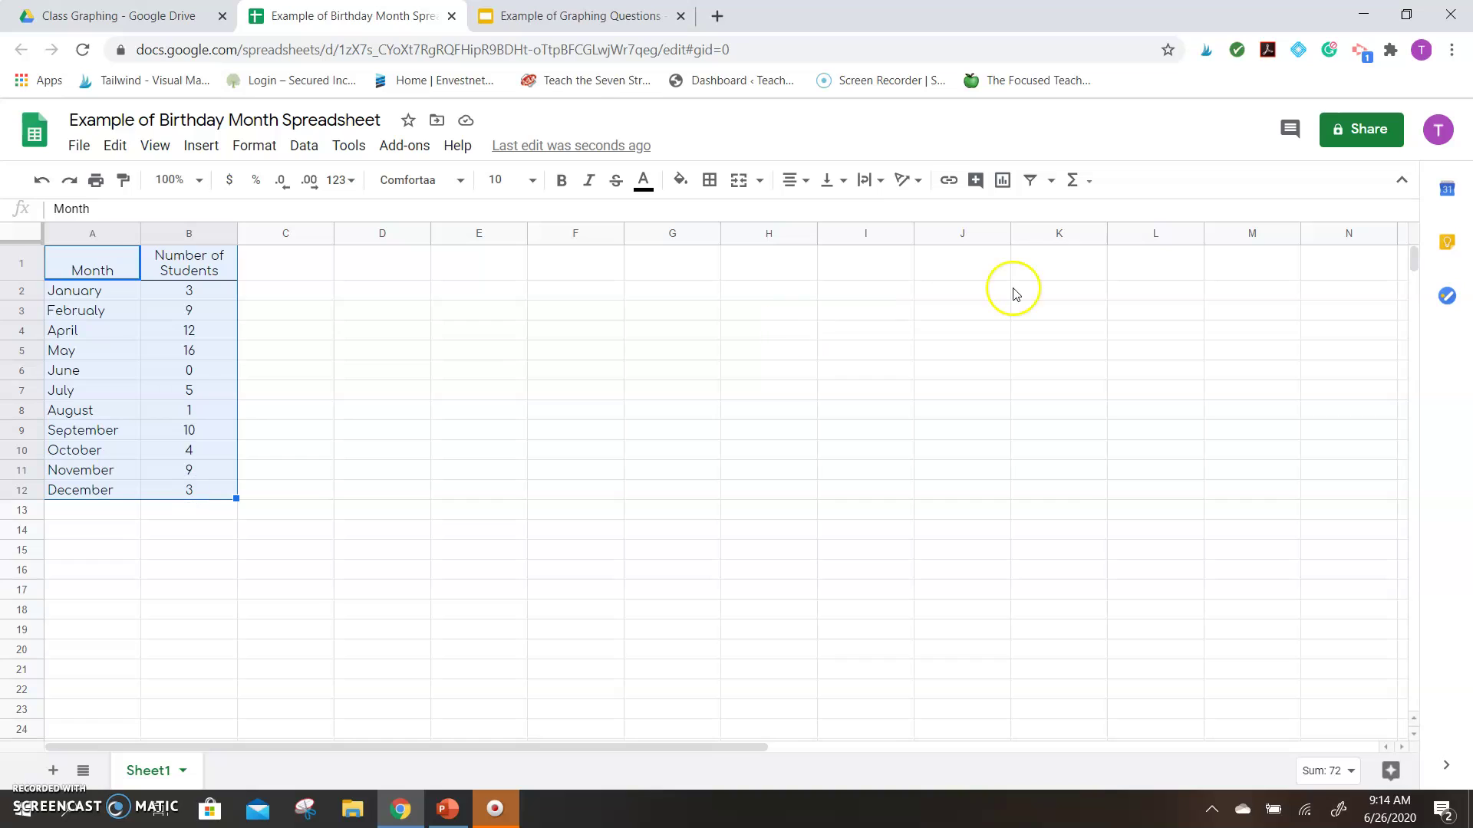
{"action": "left_click", "coordinate": [1003, 181]}
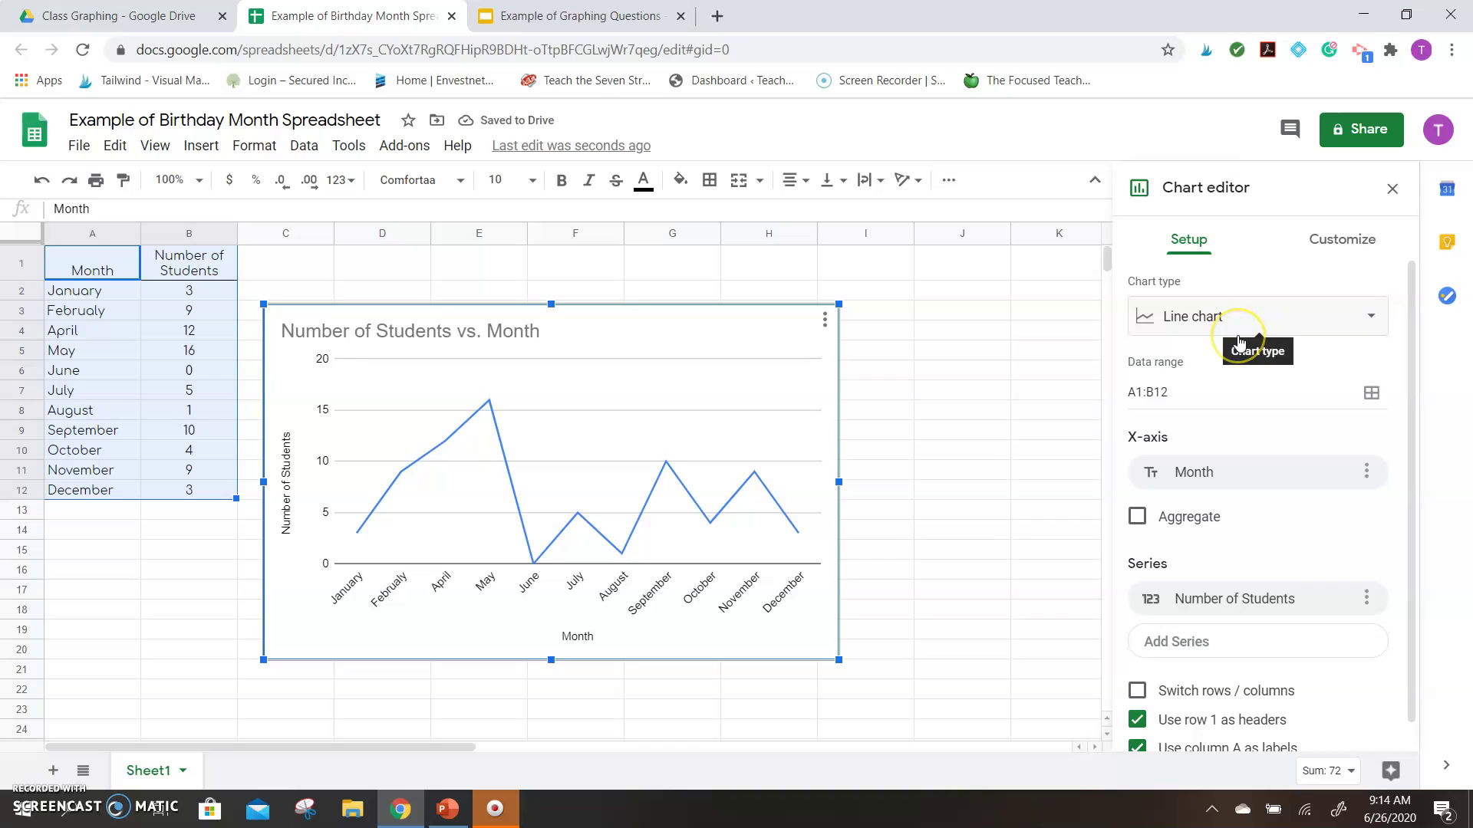
{"action": "left_click", "coordinate": [1369, 319]}
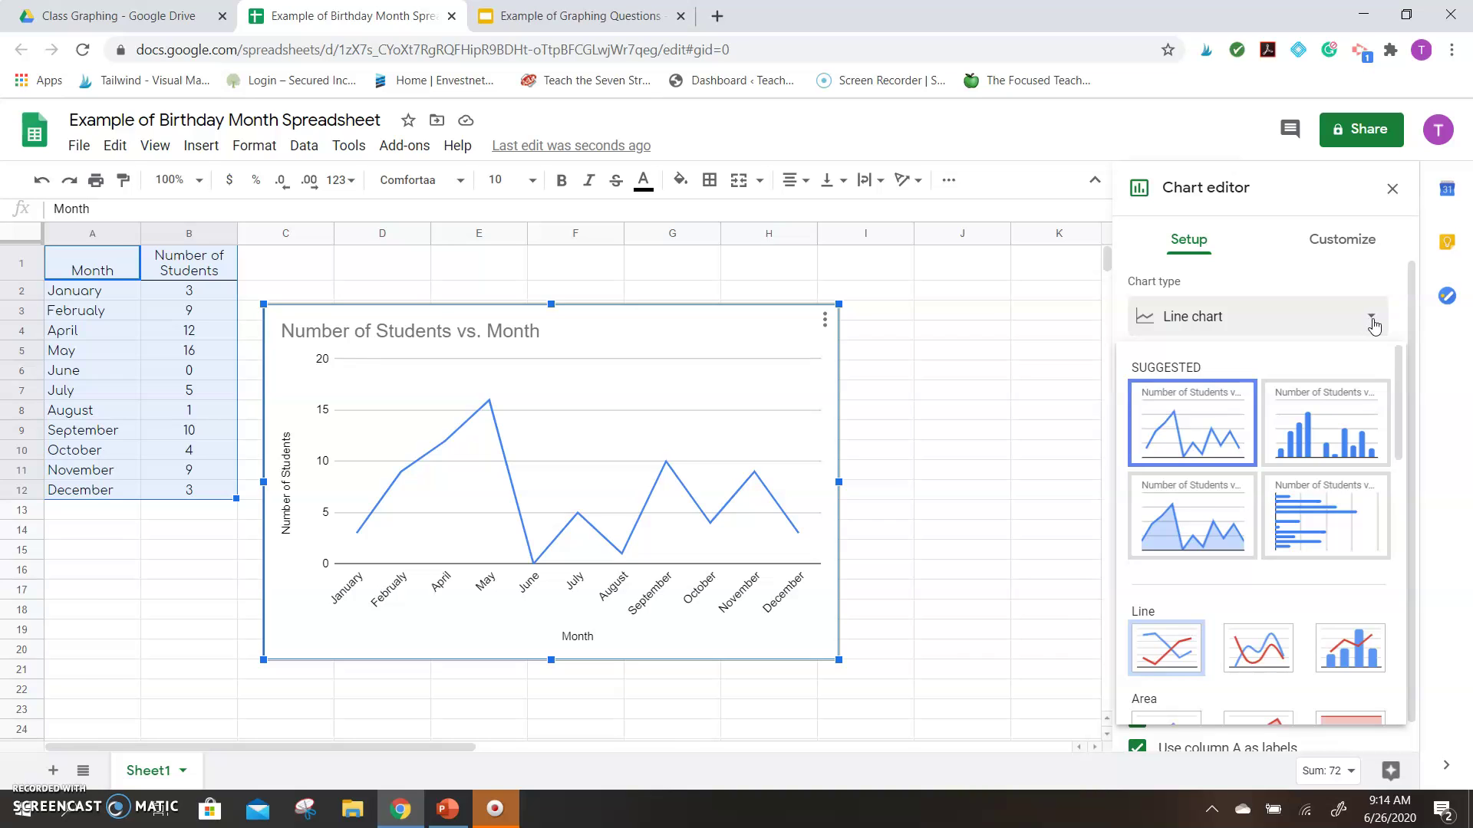
{"action": "left_click", "coordinate": [1372, 321]}
{"action": "left_click", "coordinate": [1373, 321]}
{"action": "left_click_drag", "start_coordinate": [1398, 355], "coordinate": [1414, 483]}
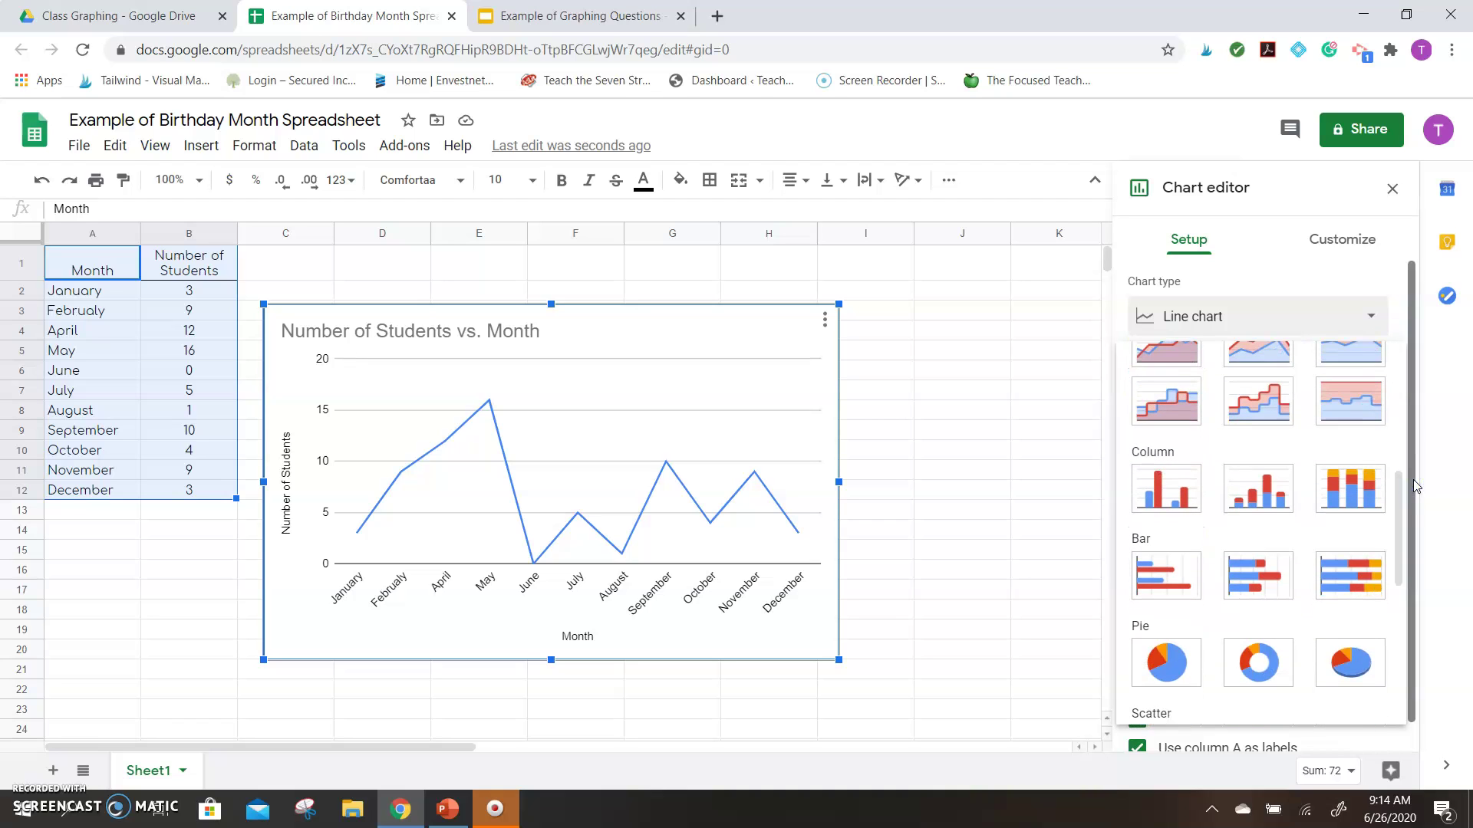
{"action": "left_click", "coordinate": [1172, 499]}
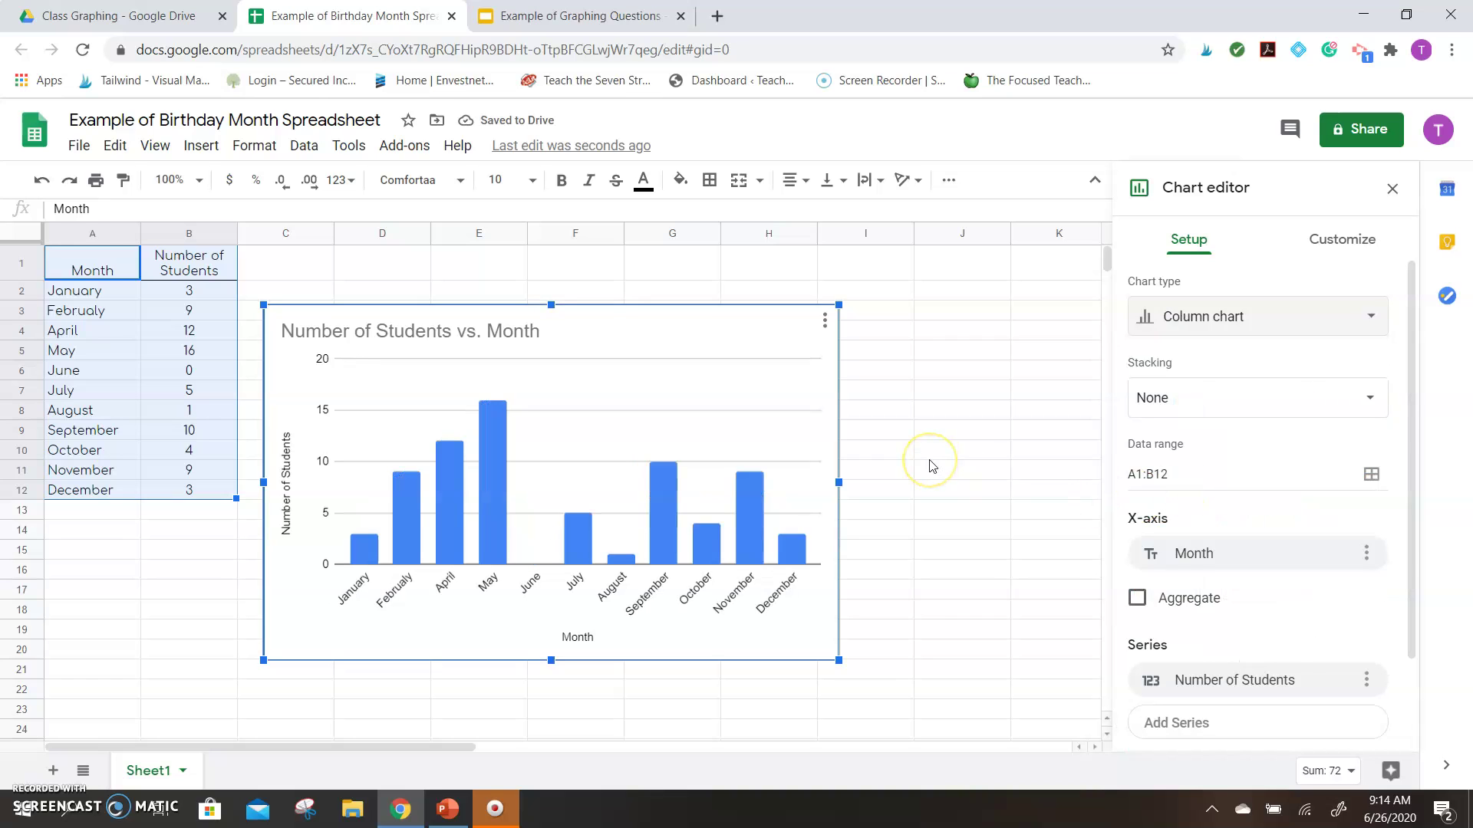
{"action": "left_click", "coordinate": [1392, 188]}
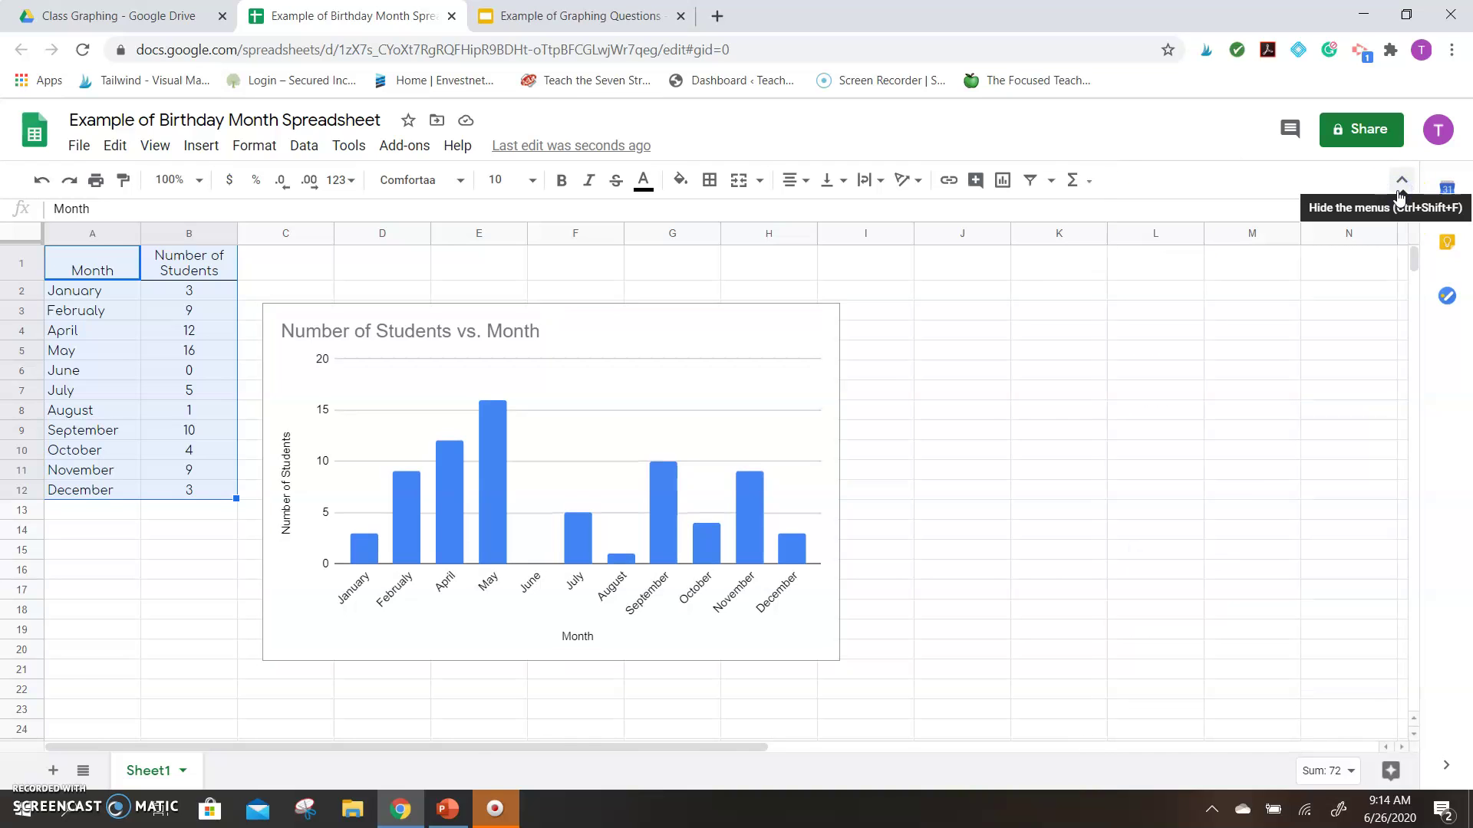
- Delete the column chart and insert a new chart from the same data as a pie chart
{"action": "left_click", "coordinate": [719, 415]}
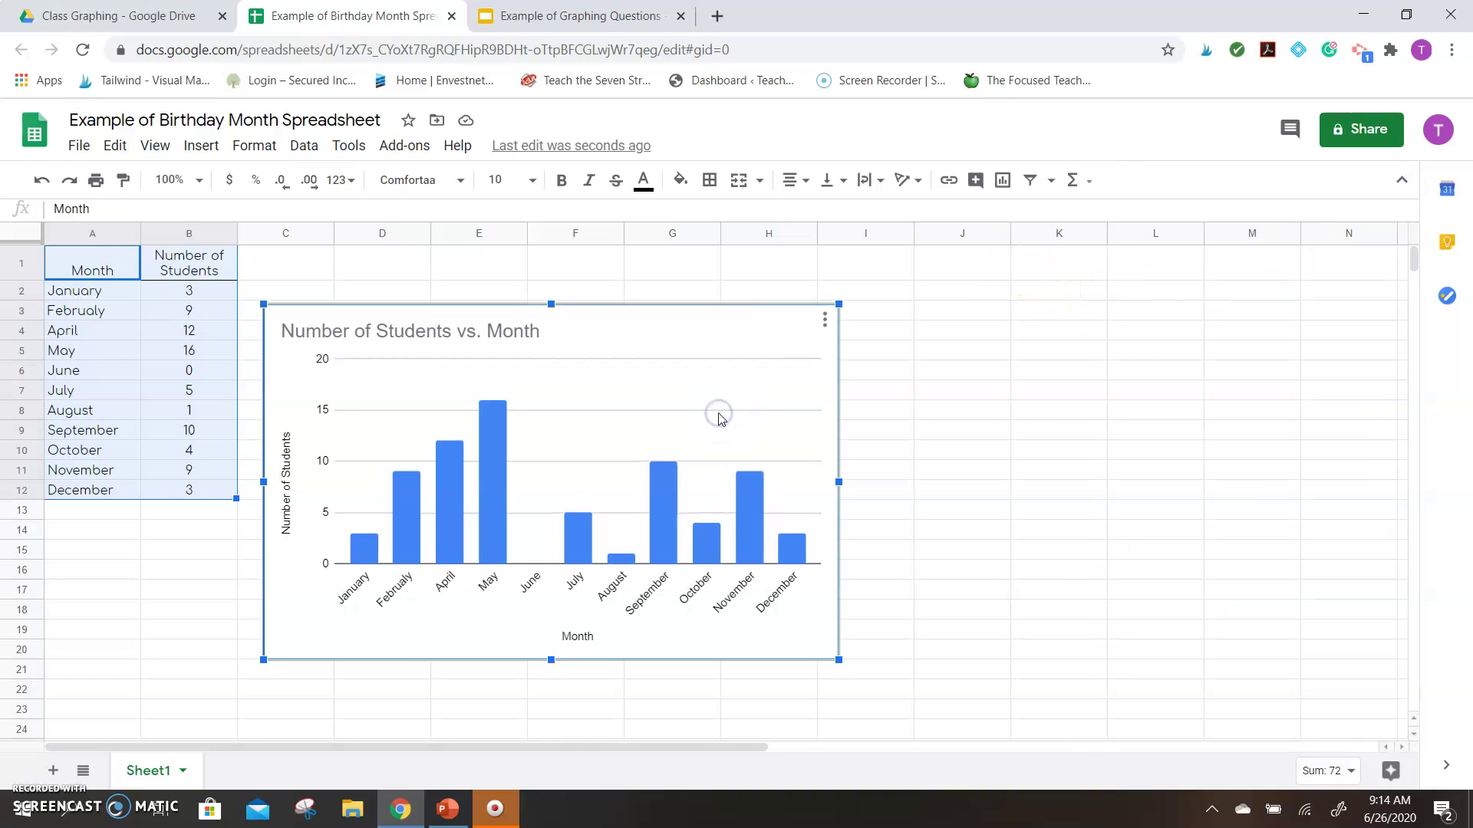
{"action": "key", "text": "Delete"}
{"action": "left_click", "coordinate": [1008, 184]}
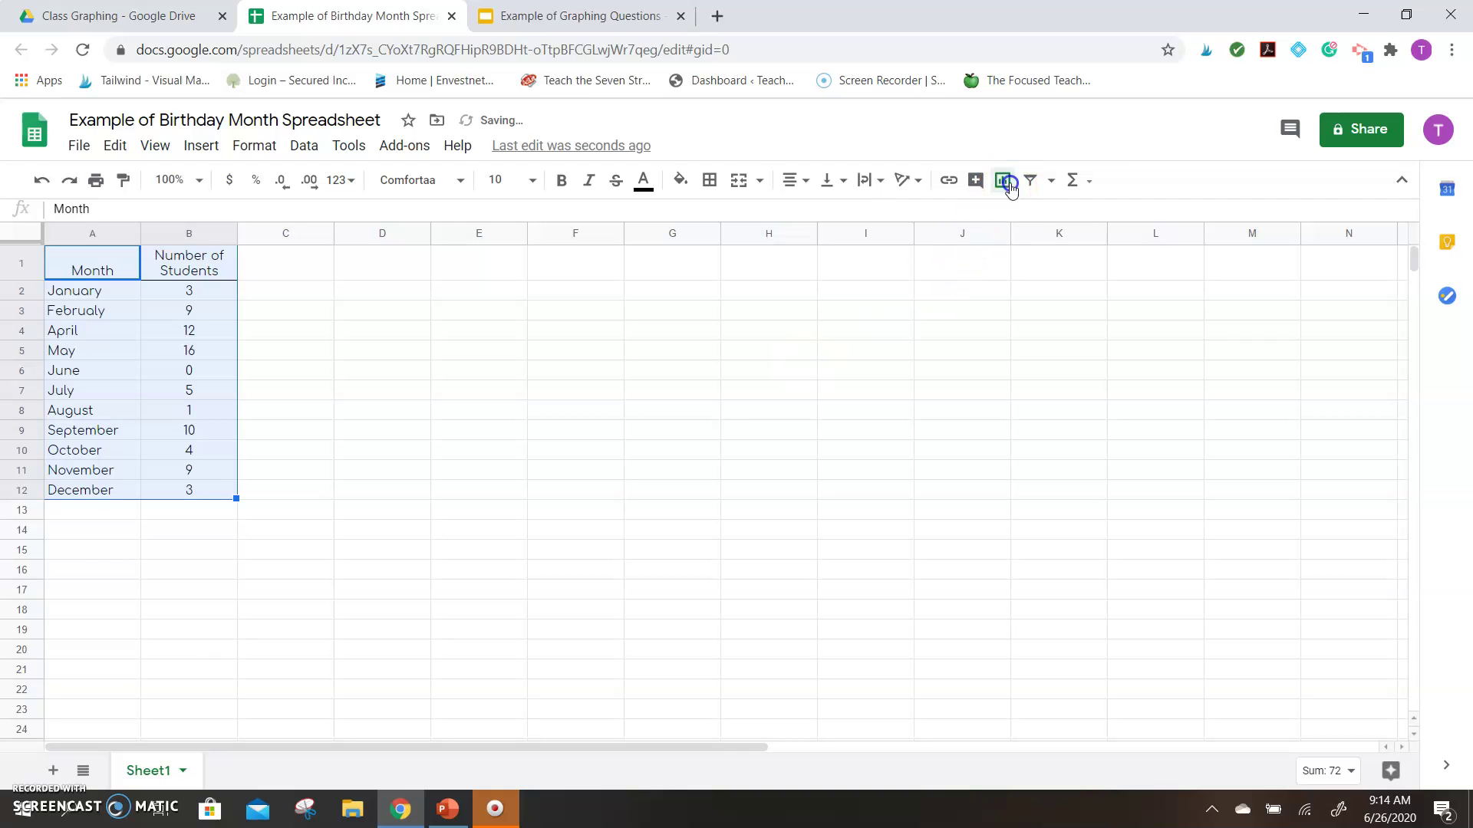
{"action": "left_click", "coordinate": [1367, 319]}
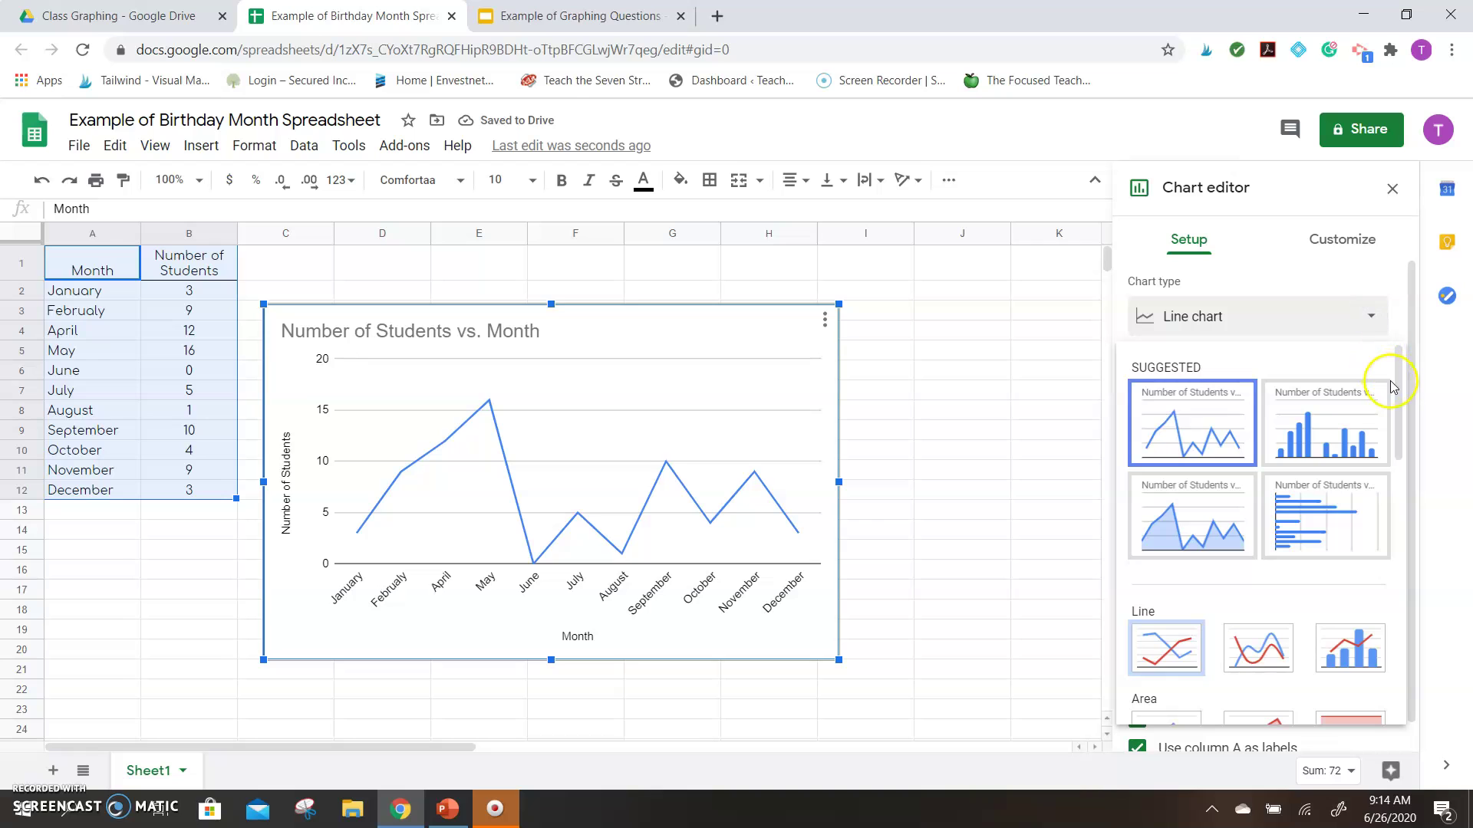
{"action": "left_click_drag", "start_coordinate": [1395, 385], "coordinate": [1422, 539]}
{"action": "left_click", "coordinate": [1180, 574]}
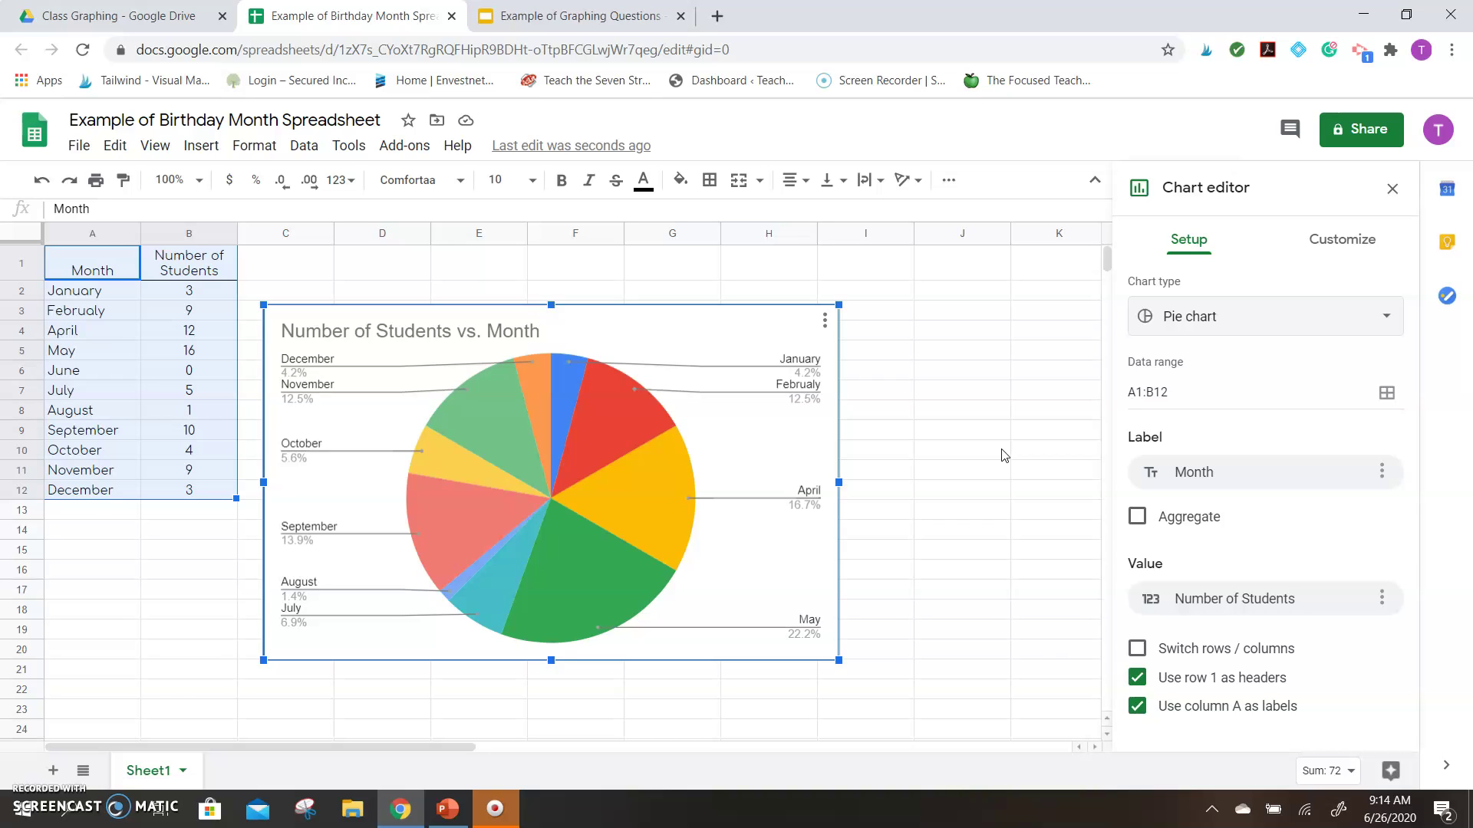
- Change the pie chart to a basic bar chart
{"action": "left_click", "coordinate": [1382, 320]}
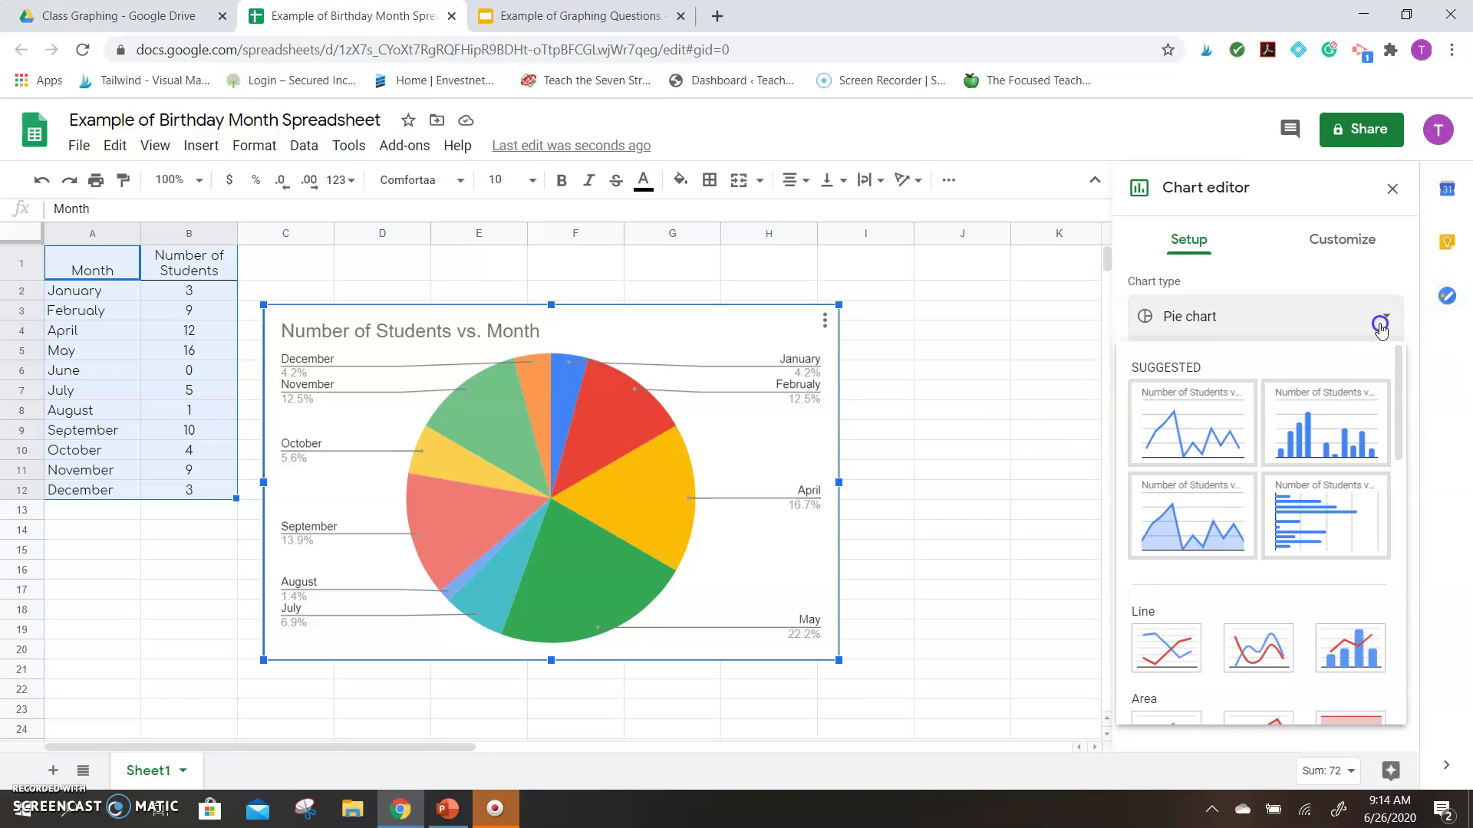
{"action": "left_click_drag", "start_coordinate": [1395, 401], "coordinate": [1398, 516]}
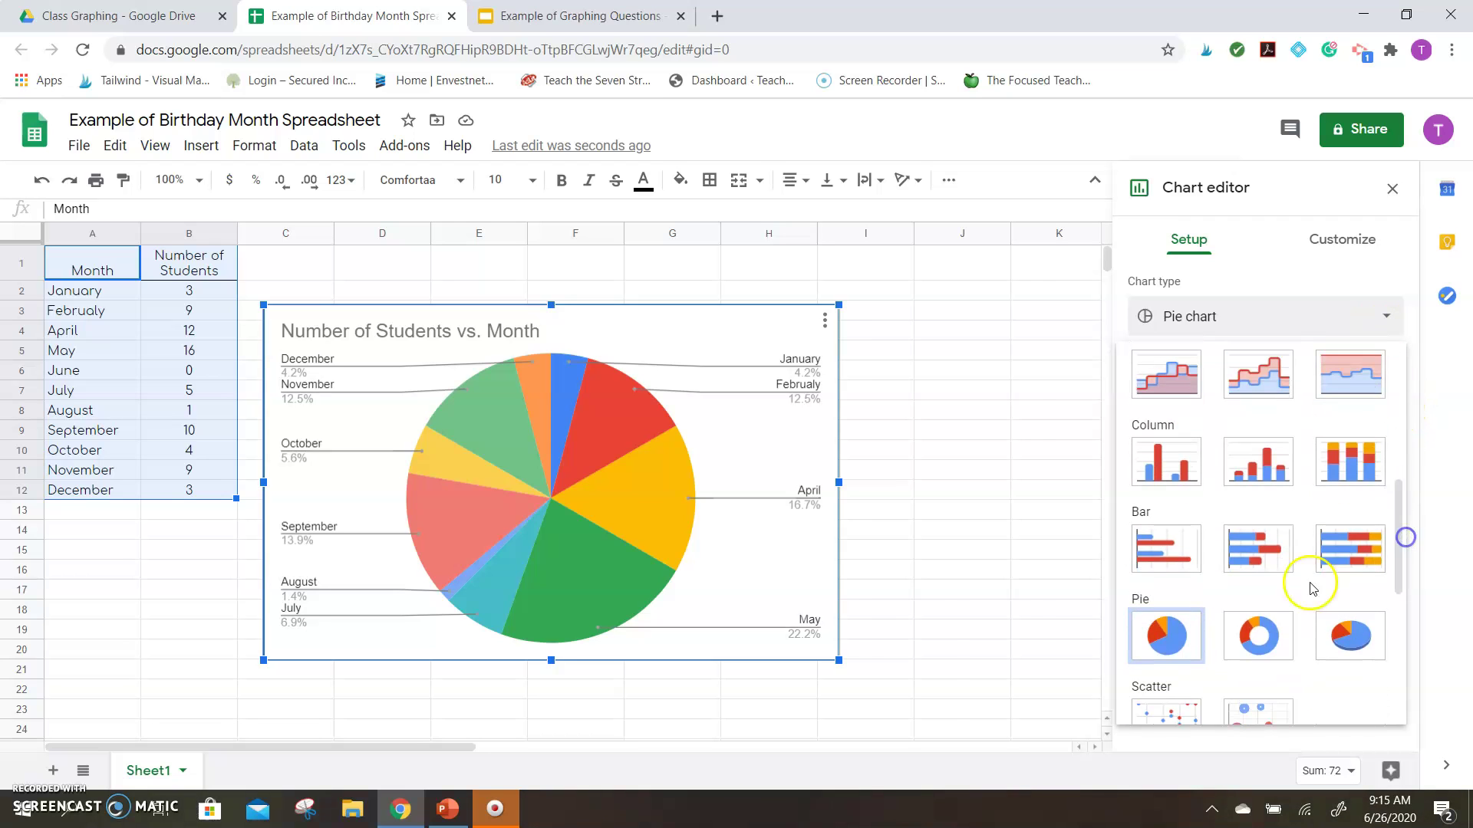
{"action": "left_click", "coordinate": [1167, 545]}
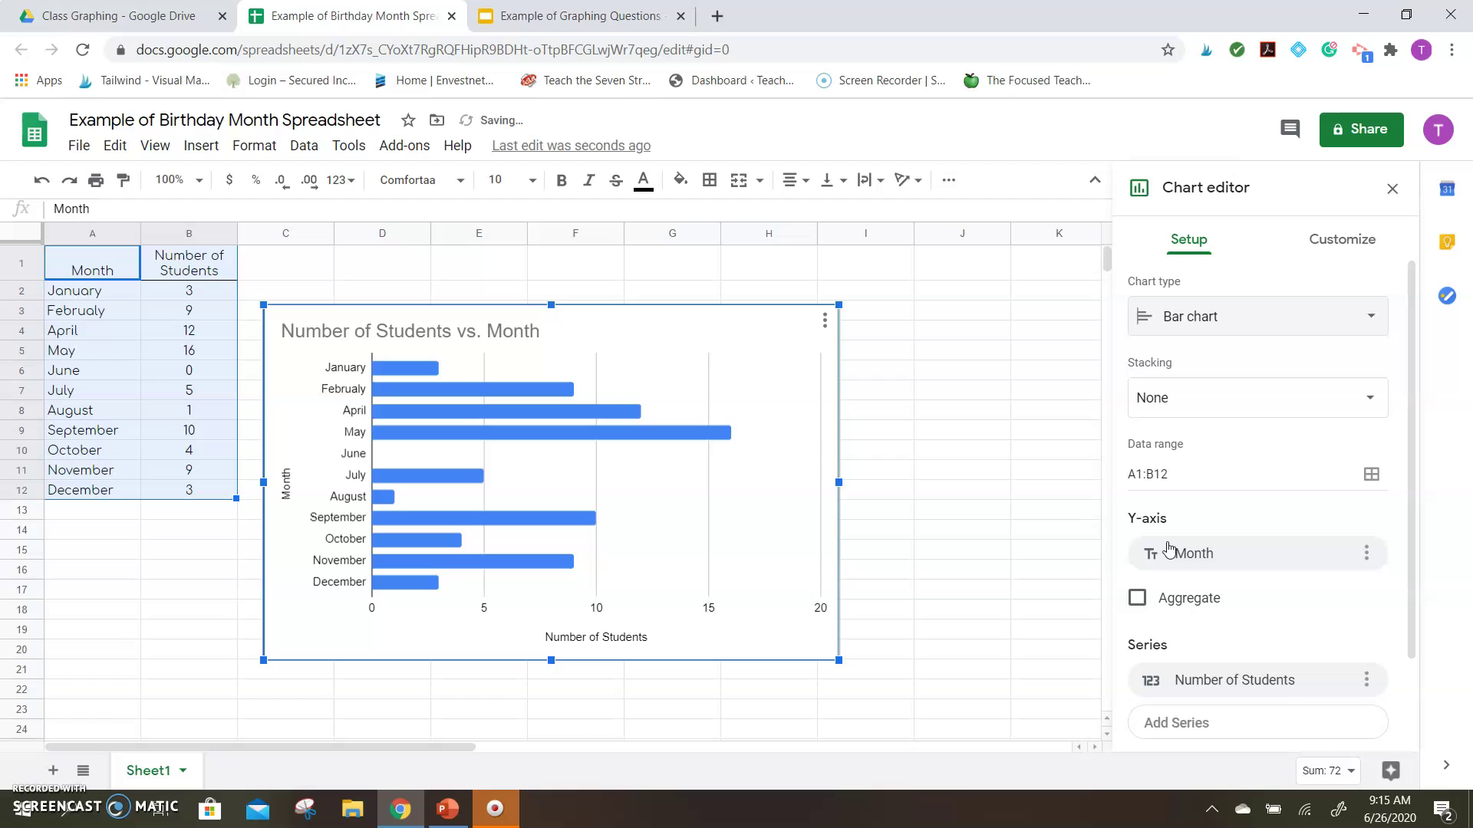
- Change the bar chart to a basic column chart without stacking and close the chart editor
{"action": "left_click", "coordinate": [1365, 317]}
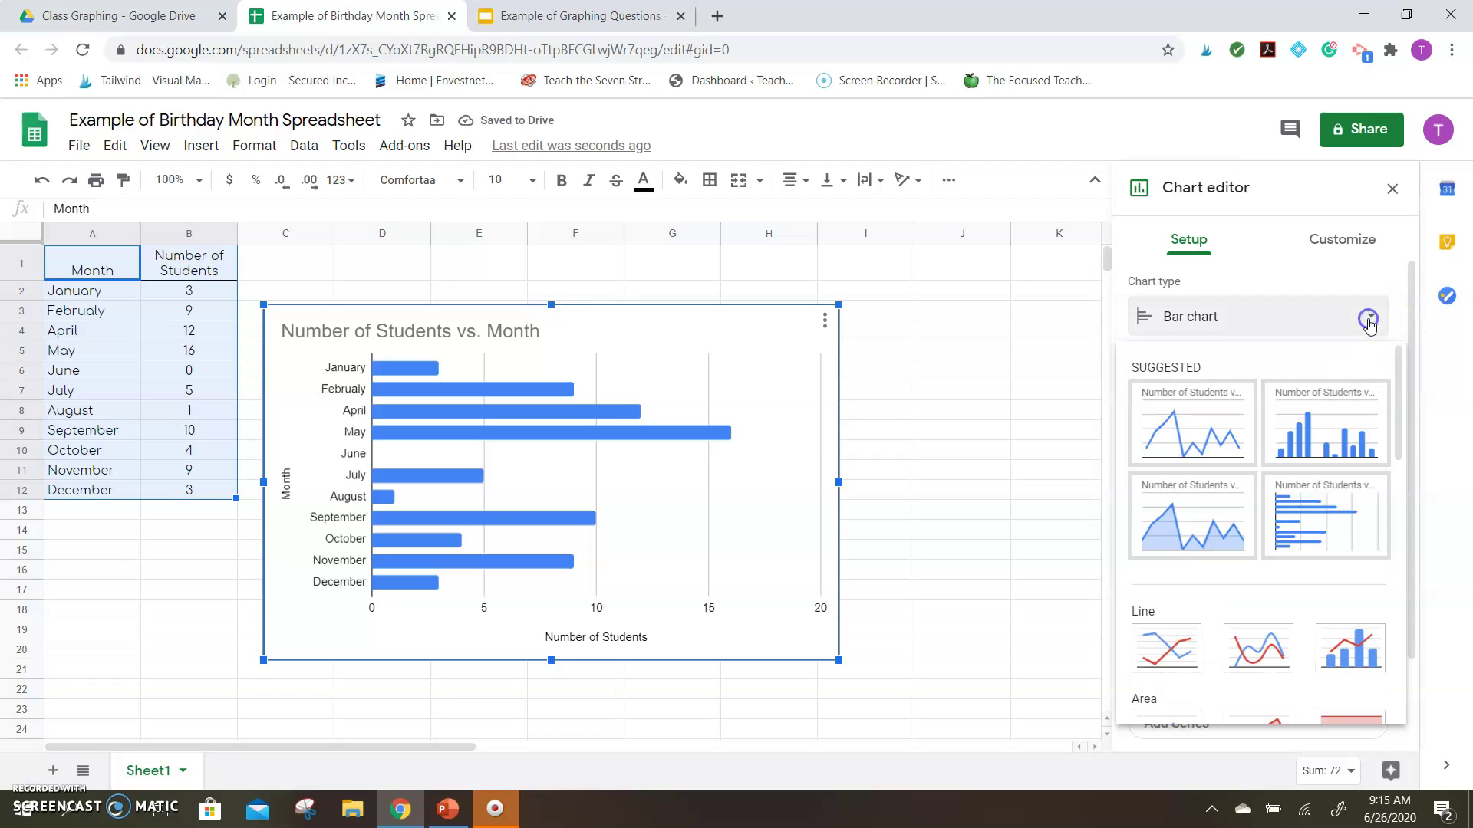
{"action": "left_click_drag", "start_coordinate": [1399, 424], "coordinate": [1397, 533]}
{"action": "left_click", "coordinate": [1164, 554]}
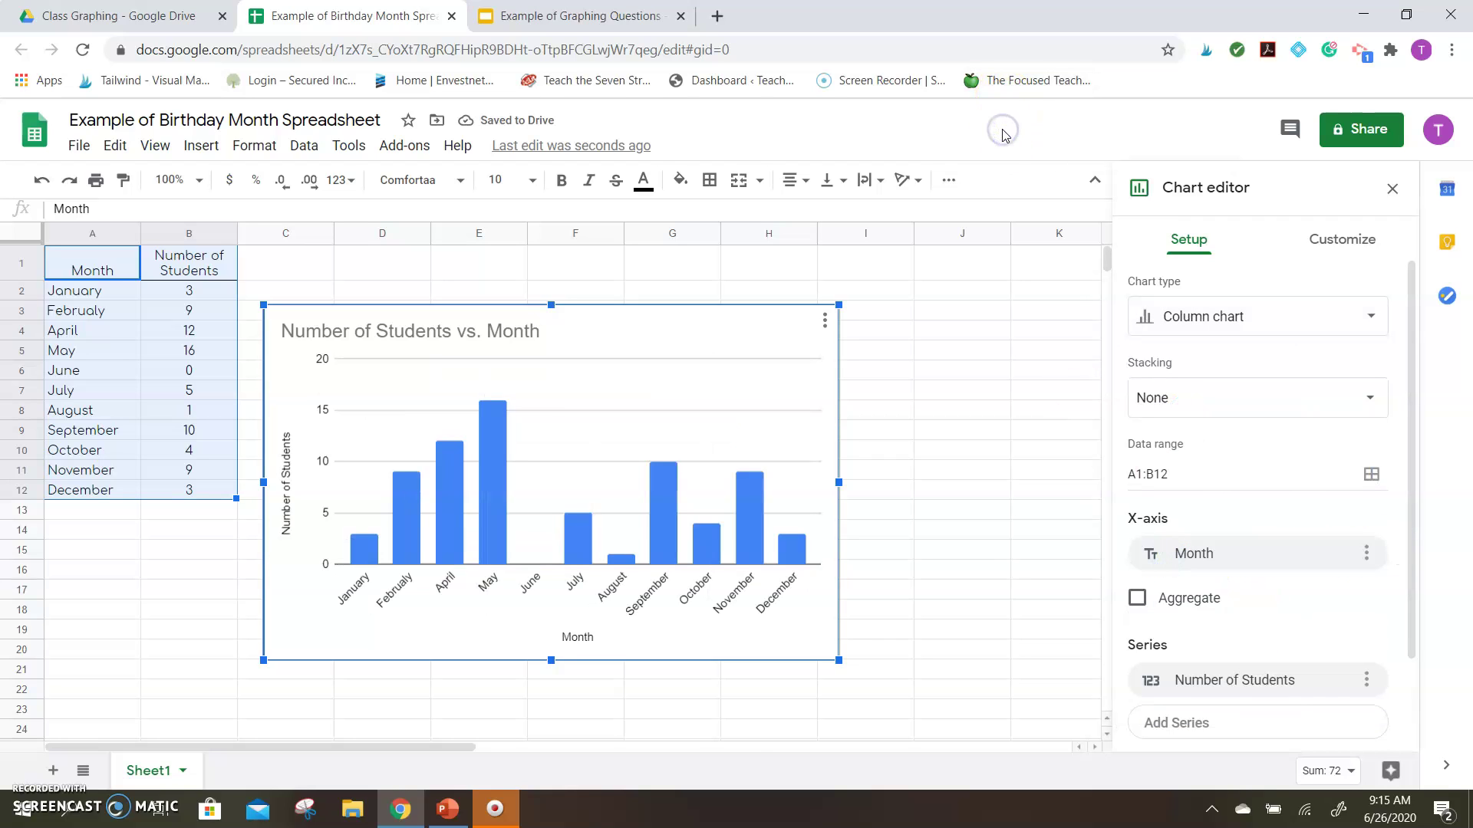
{"action": "left_click", "coordinate": [930, 347]}
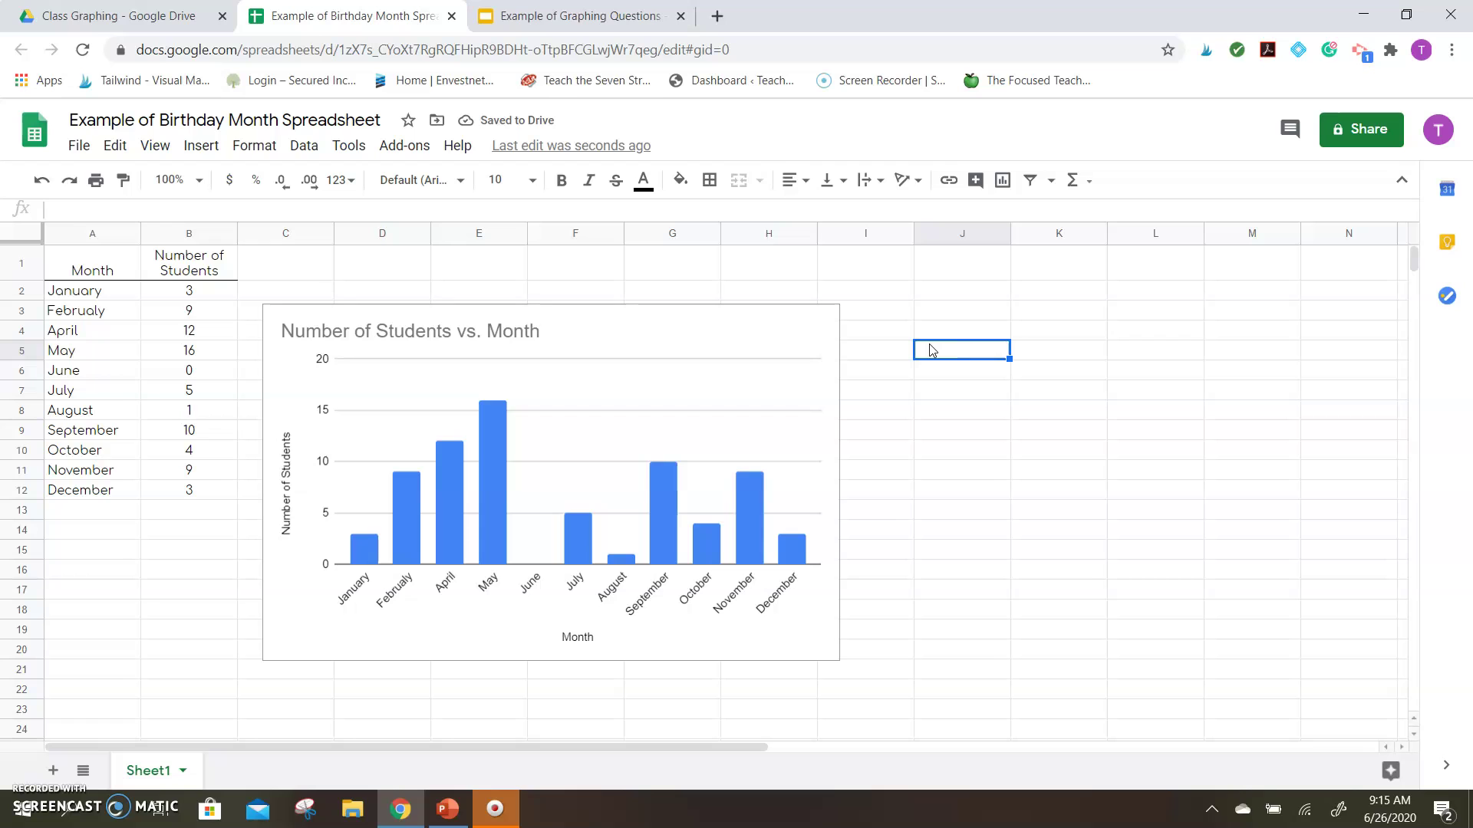
{"action": "left_click", "coordinate": [744, 117]}
- Open the Graphs presentation from the Class Graphing folder in Google Drive
{"action": "left_click", "coordinate": [144, 16]}
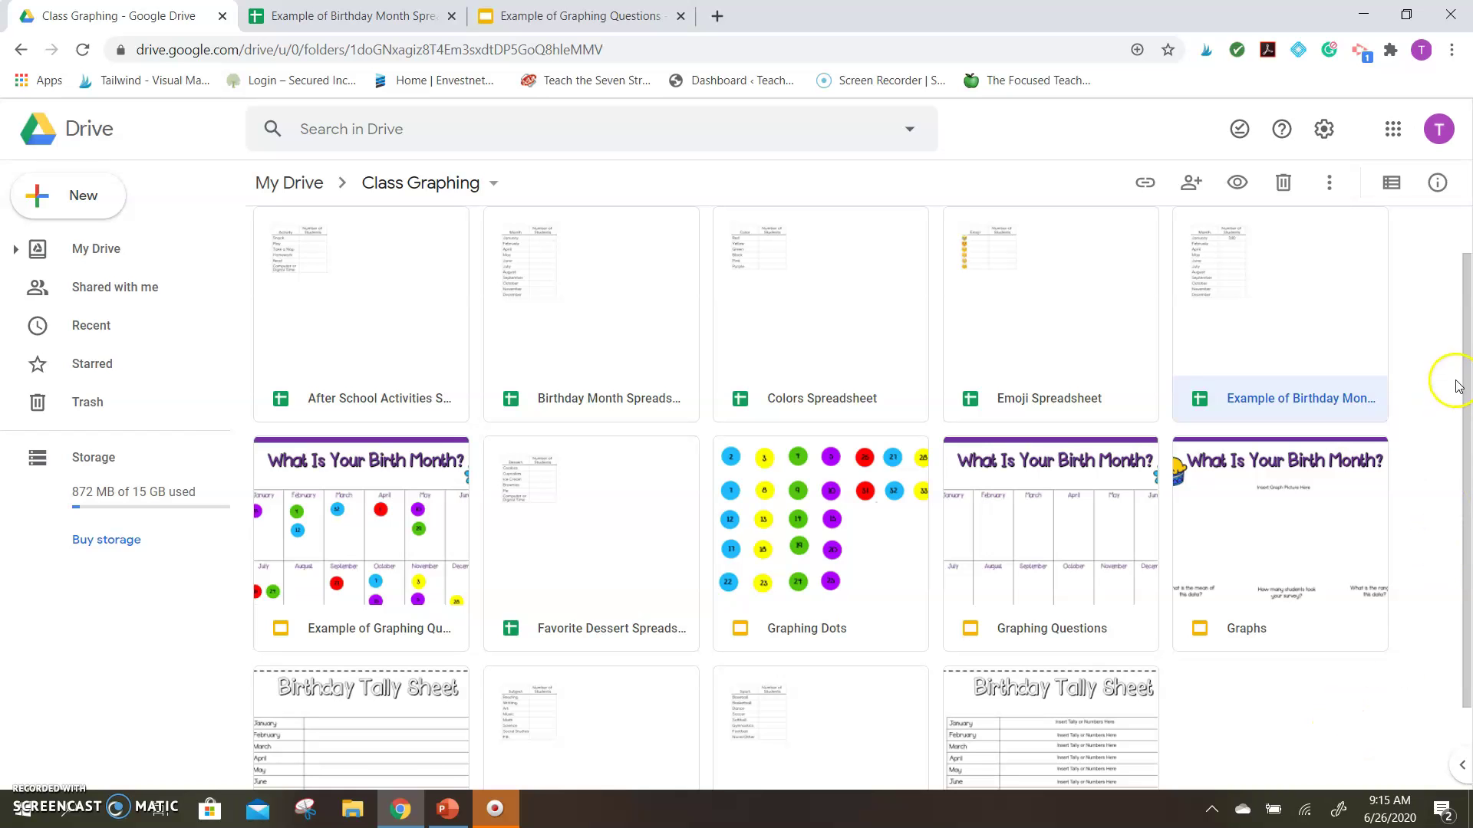
{"action": "left_click_drag", "start_coordinate": [1466, 379], "coordinate": [1466, 470]}
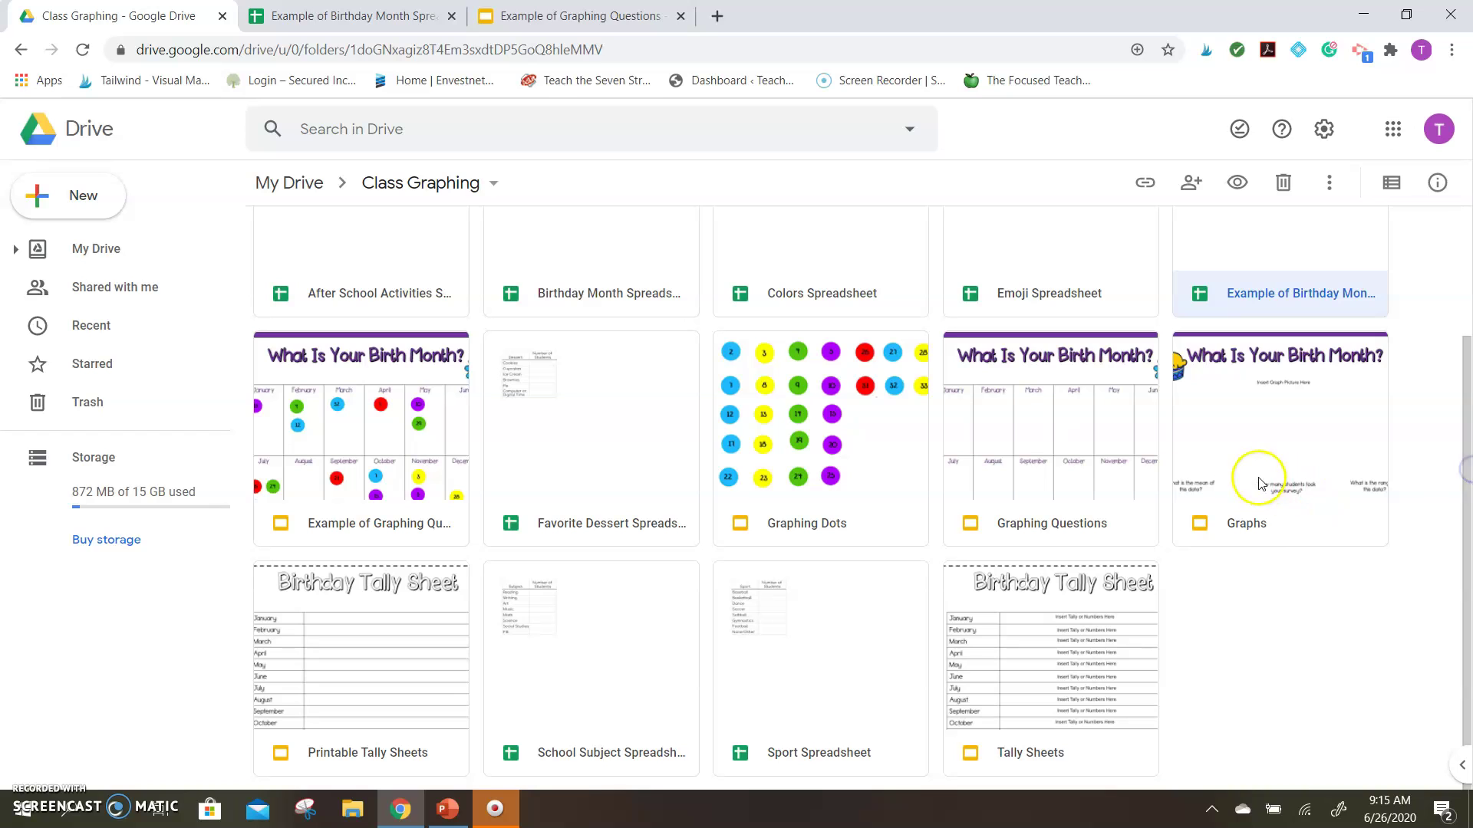
{"action": "double_click", "coordinate": [1250, 523]}
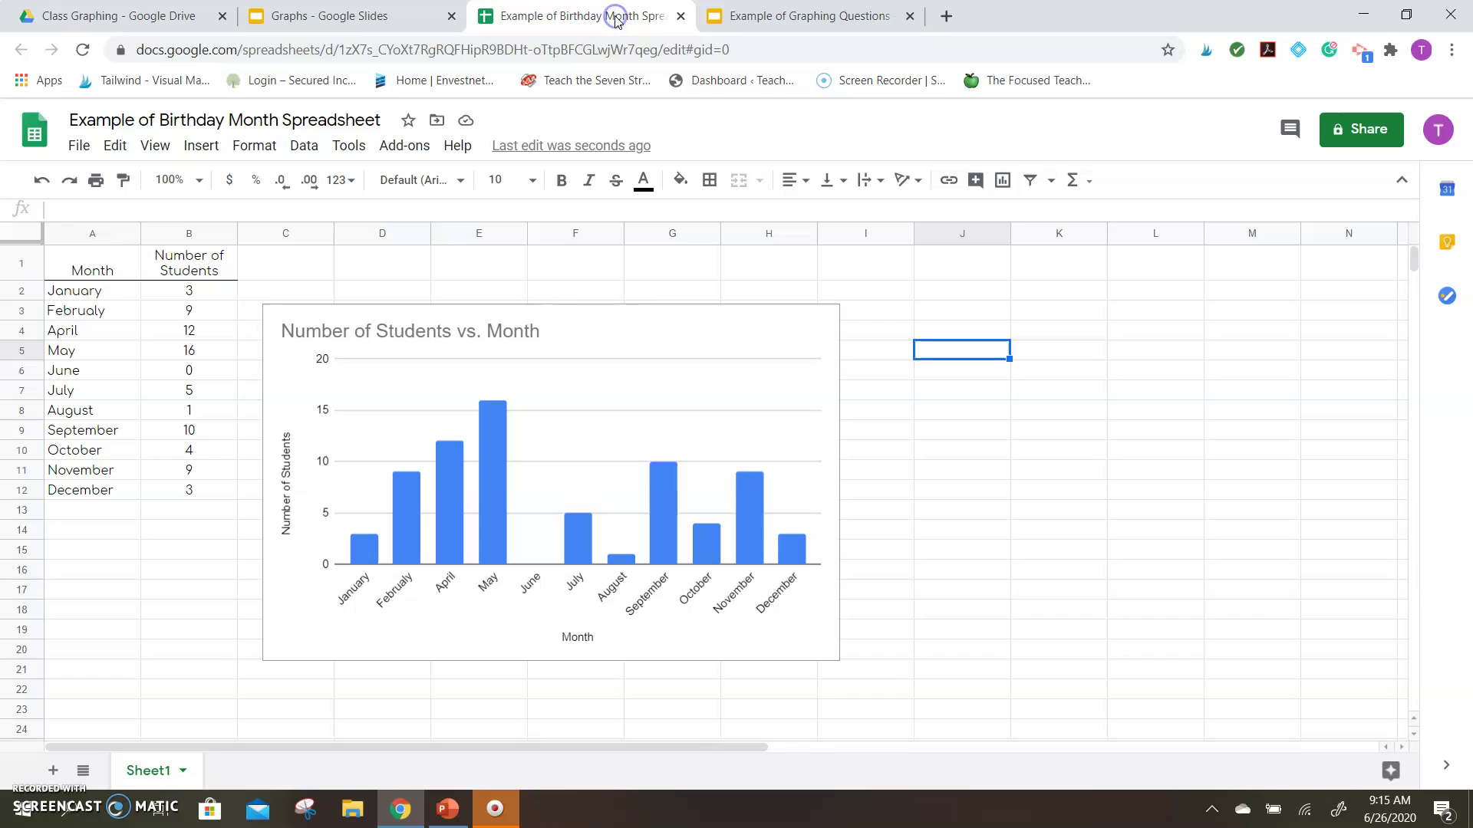
{"action": "right_click", "coordinate": [618, 340]}
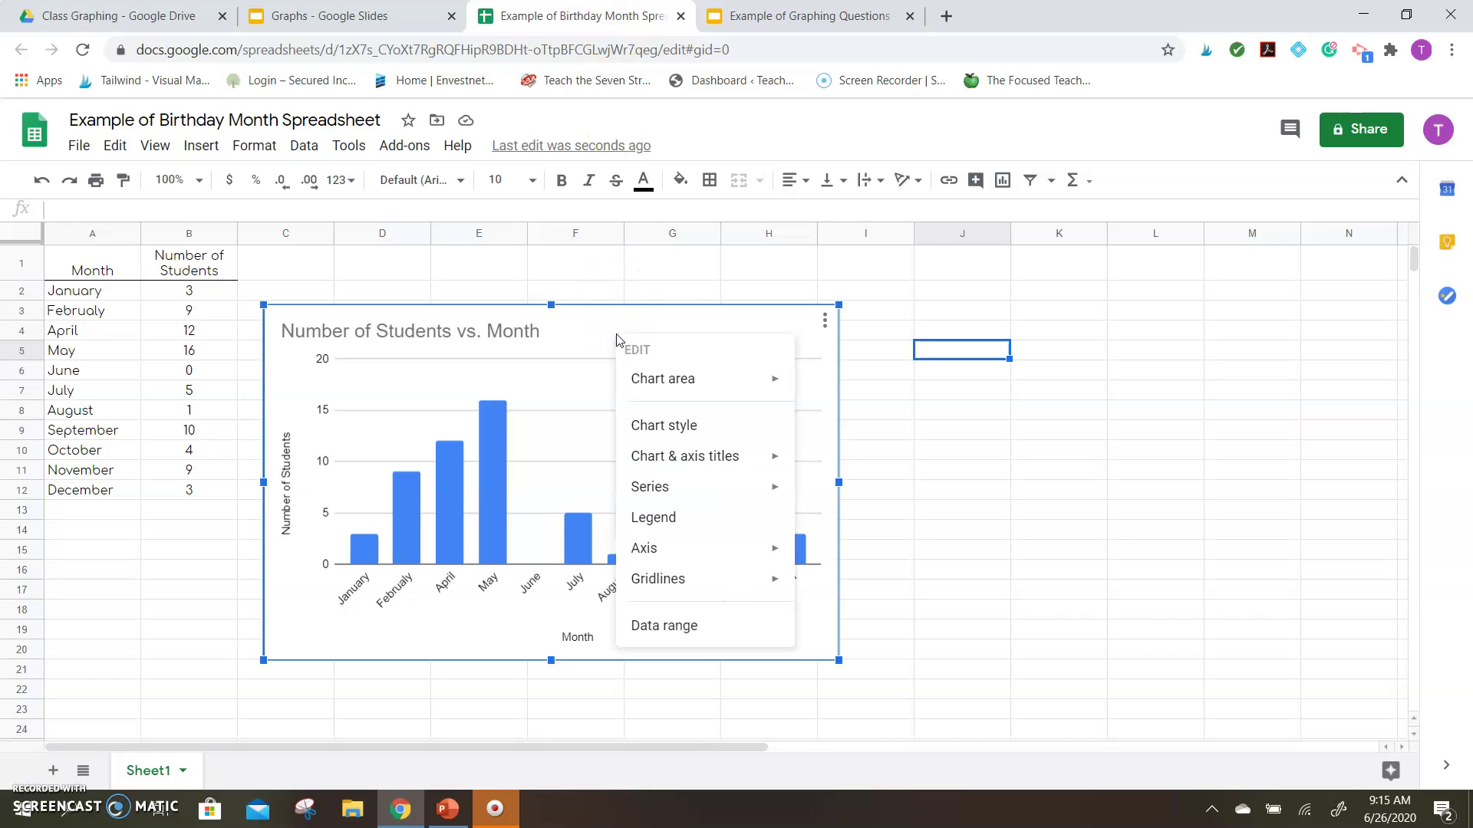
{"action": "left_click", "coordinate": [618, 340]}
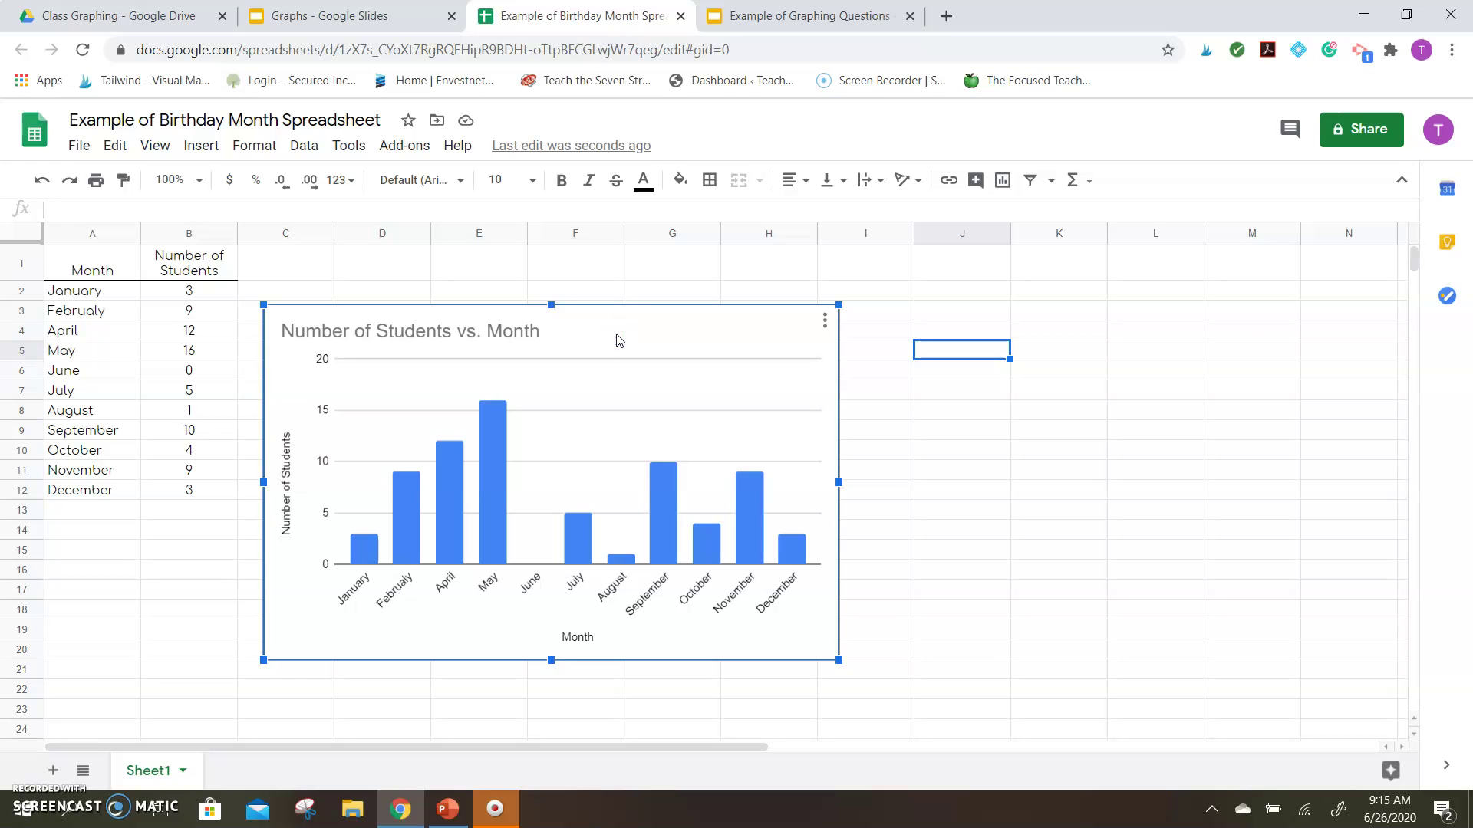
{"action": "key", "text": "Escape"}
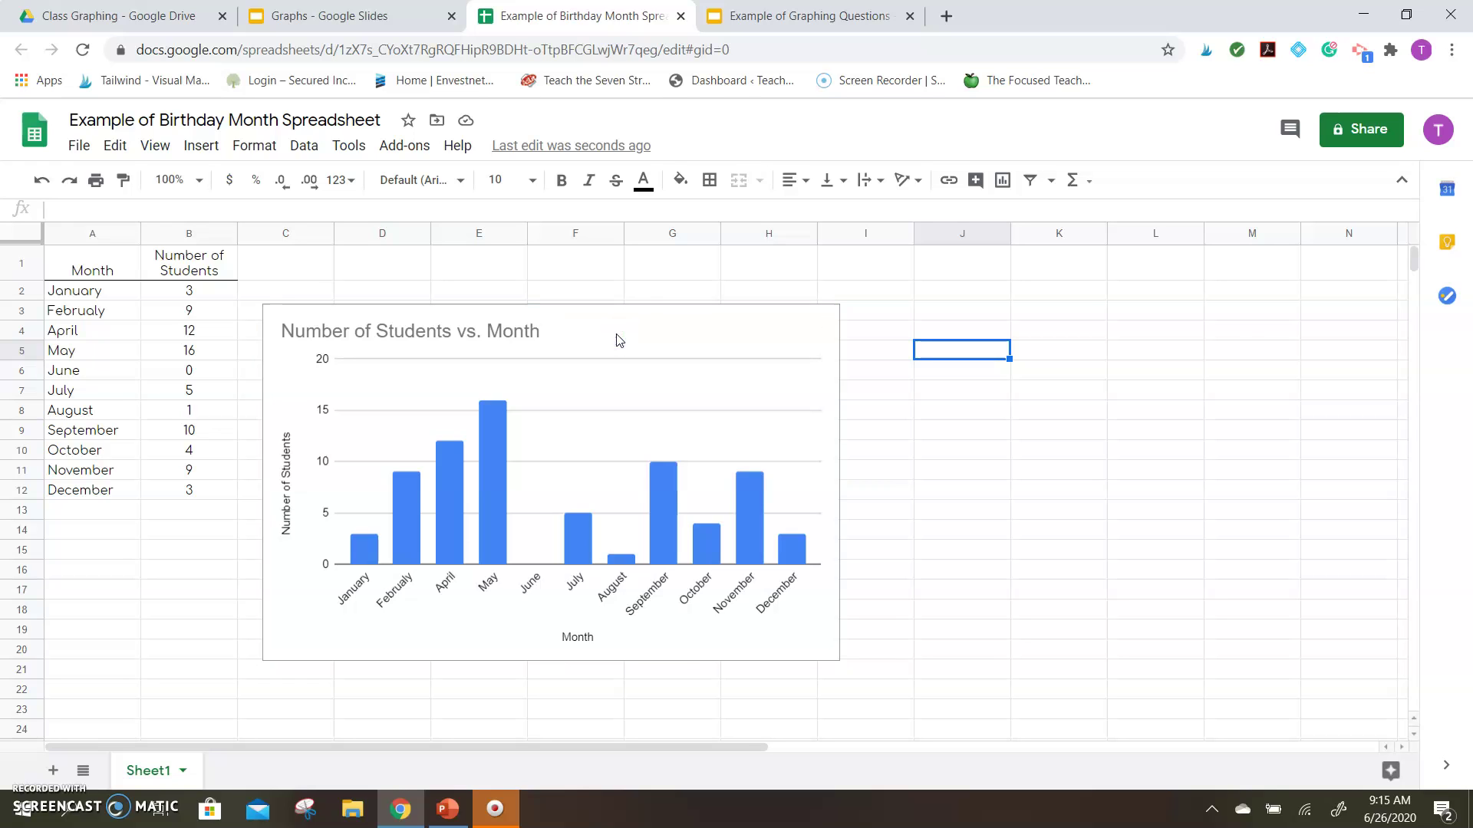
- Switch to the Graphs presentation in Google Slides, showing the What Is Your Birth Month? slide
{"action": "left_click", "coordinate": [717, 19]}
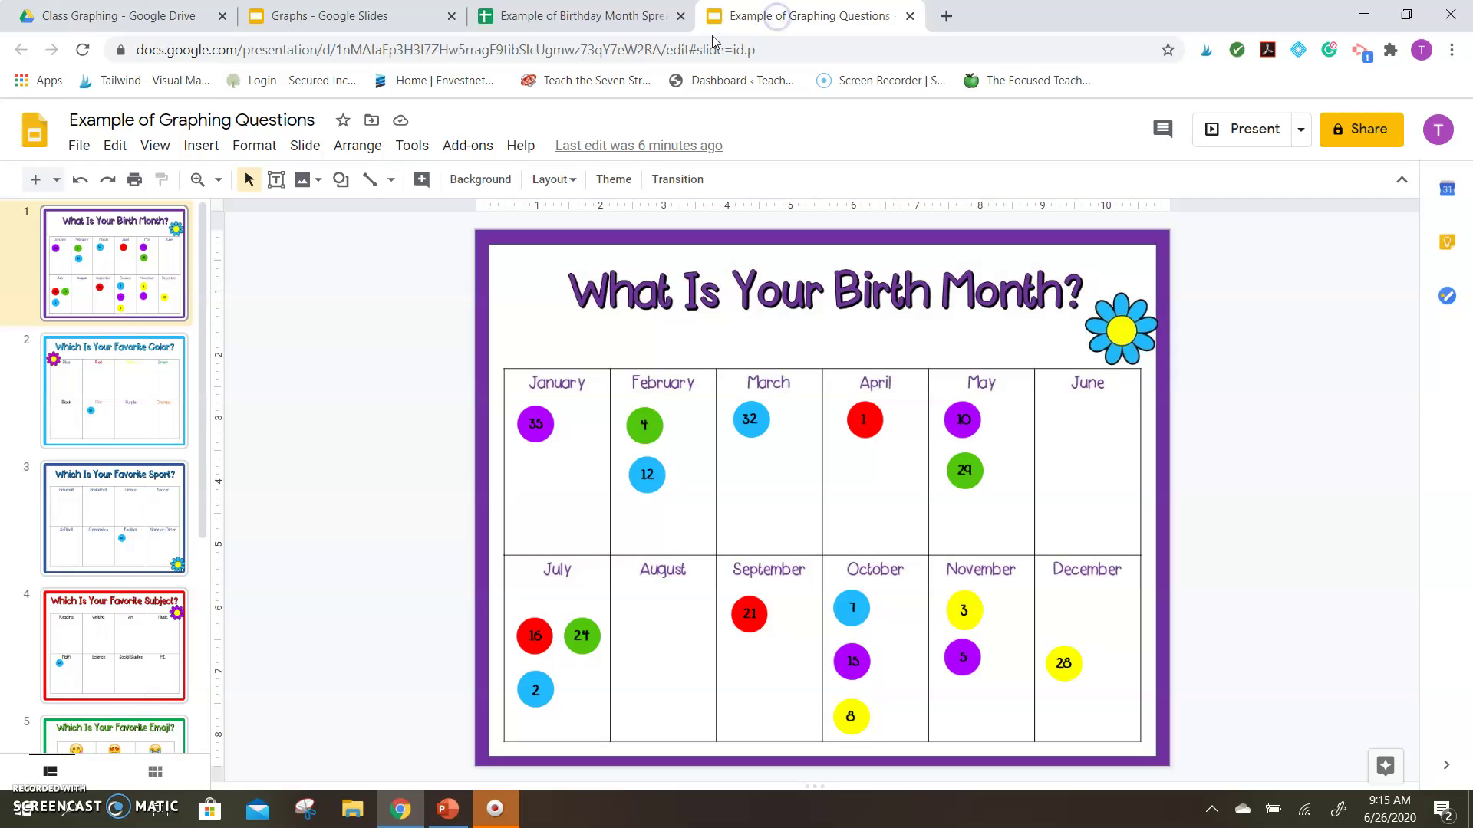
{"action": "left_click", "coordinate": [322, 18]}
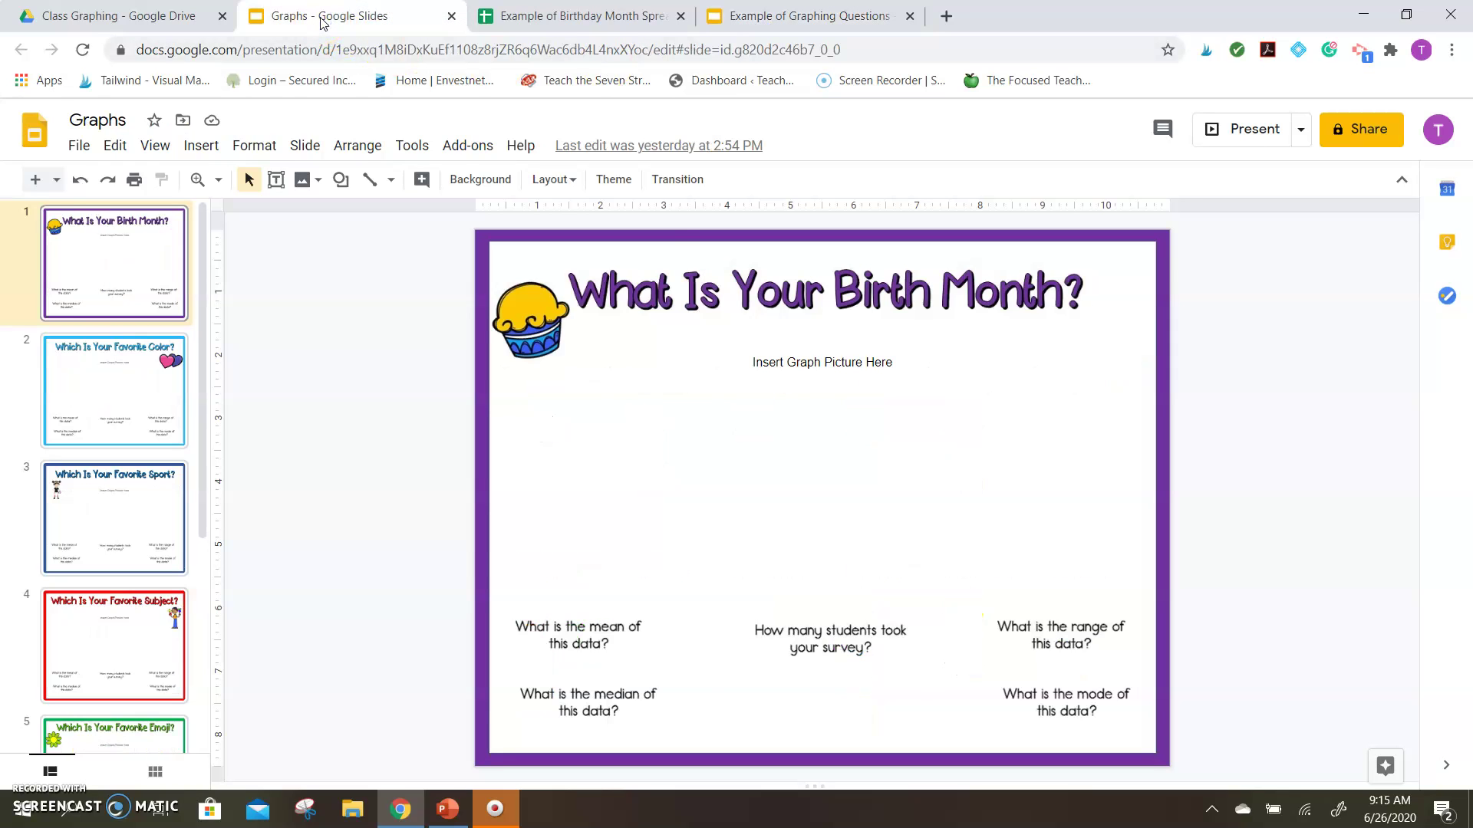